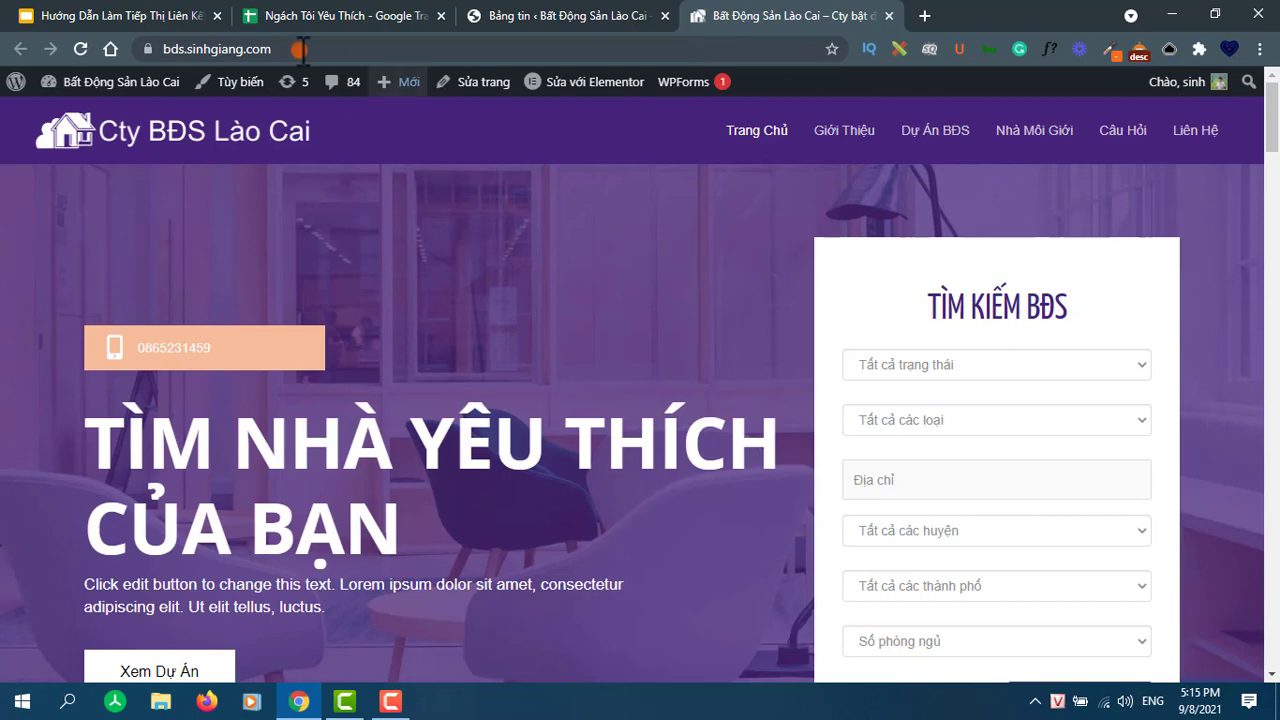
- Open the admin dashboard (Bảng tin), then go to Plugin > Cài mới to add plugins
mouse_move(80, 86)
click(64, 116)
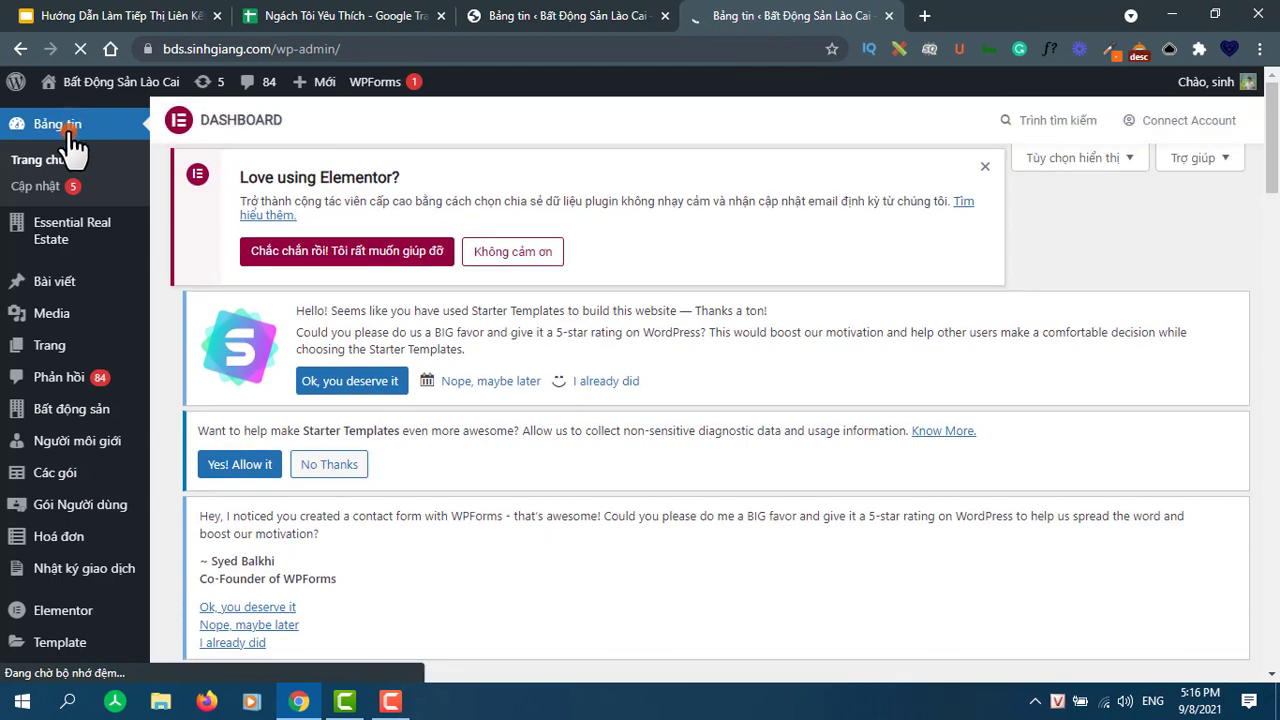
scroll(80, 283, down, 3)
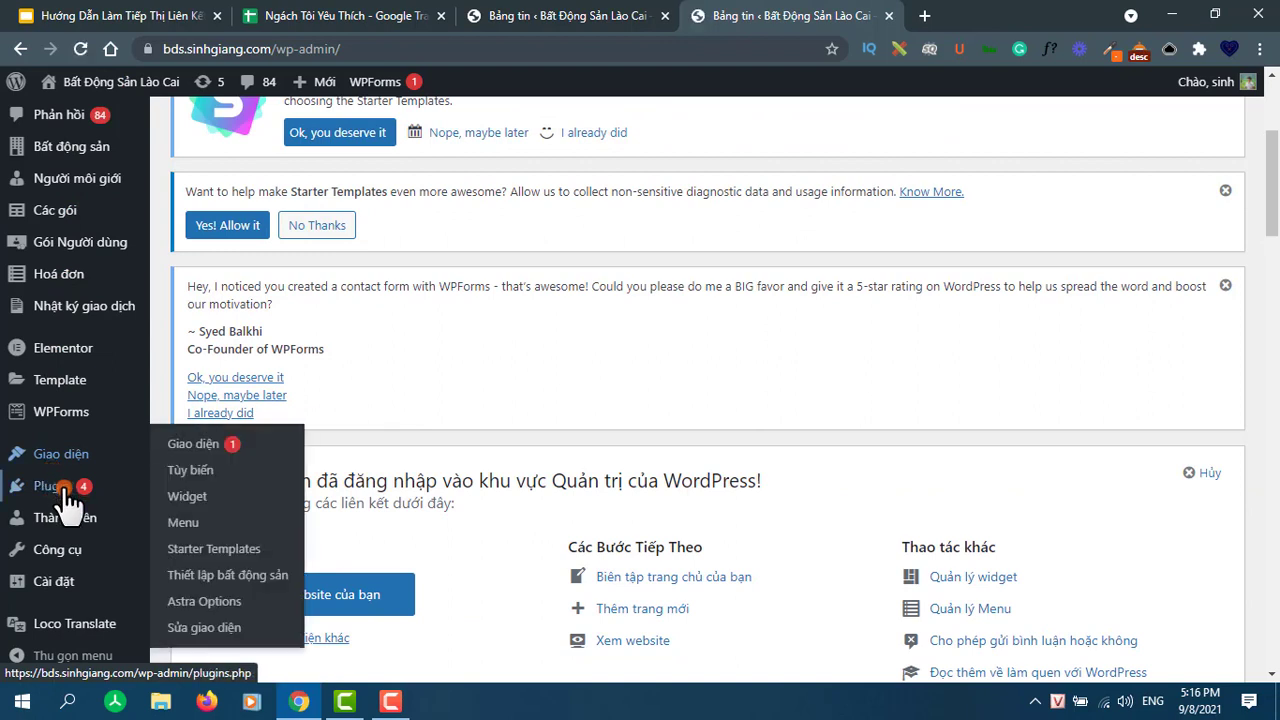
mouse_move(52, 487)
click(190, 518)
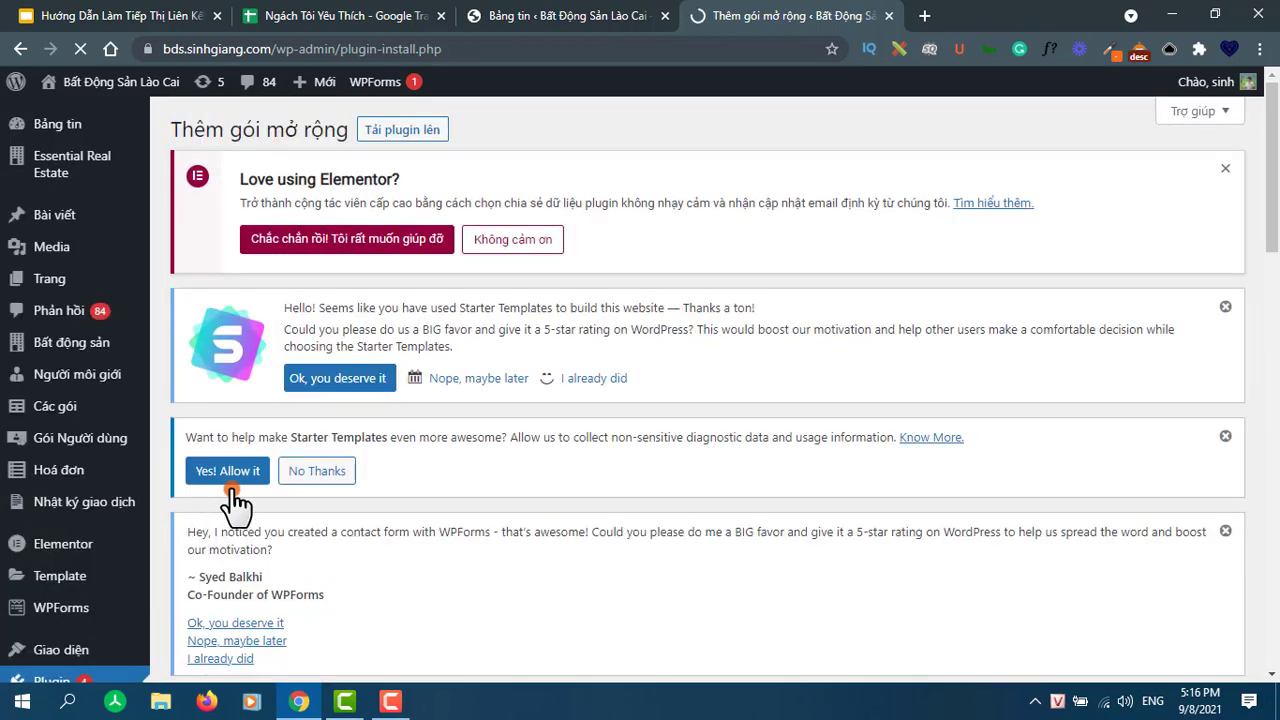
- Search plugins for 'Wpvivid' and install Migration, Backup, Staging – WPvivid
scroll(594, 270, down, 4)
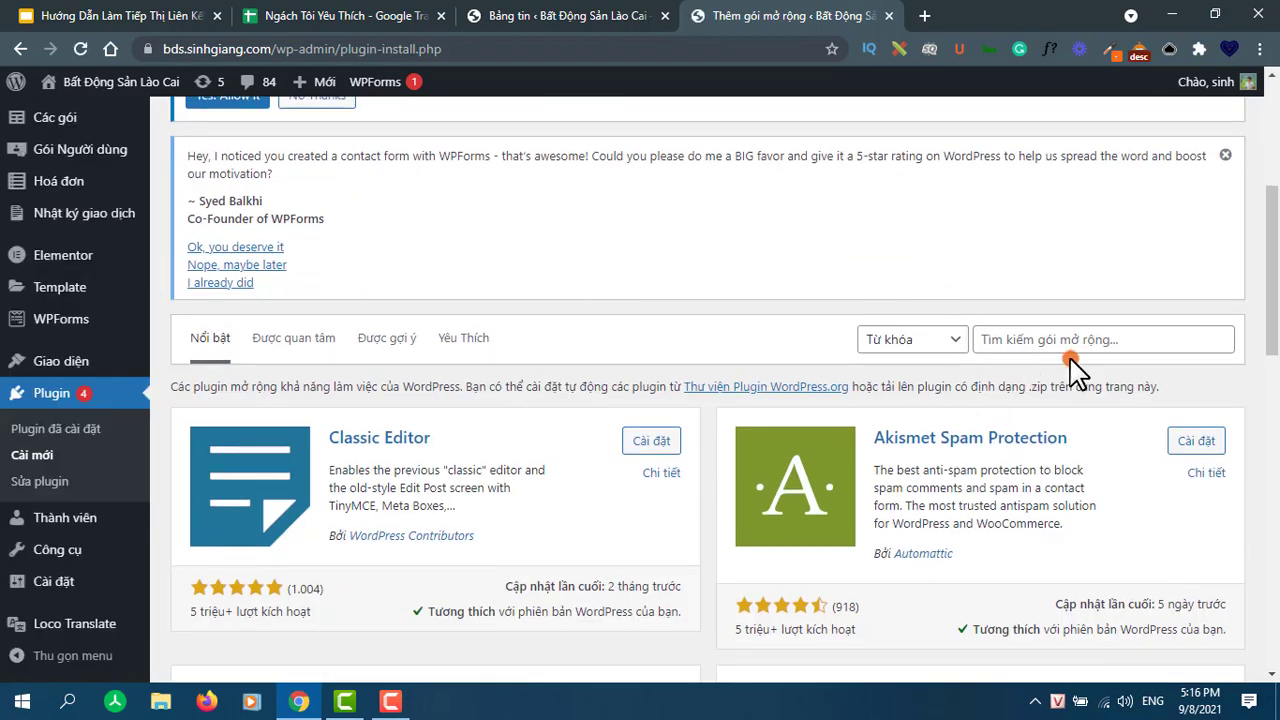
click(1075, 340)
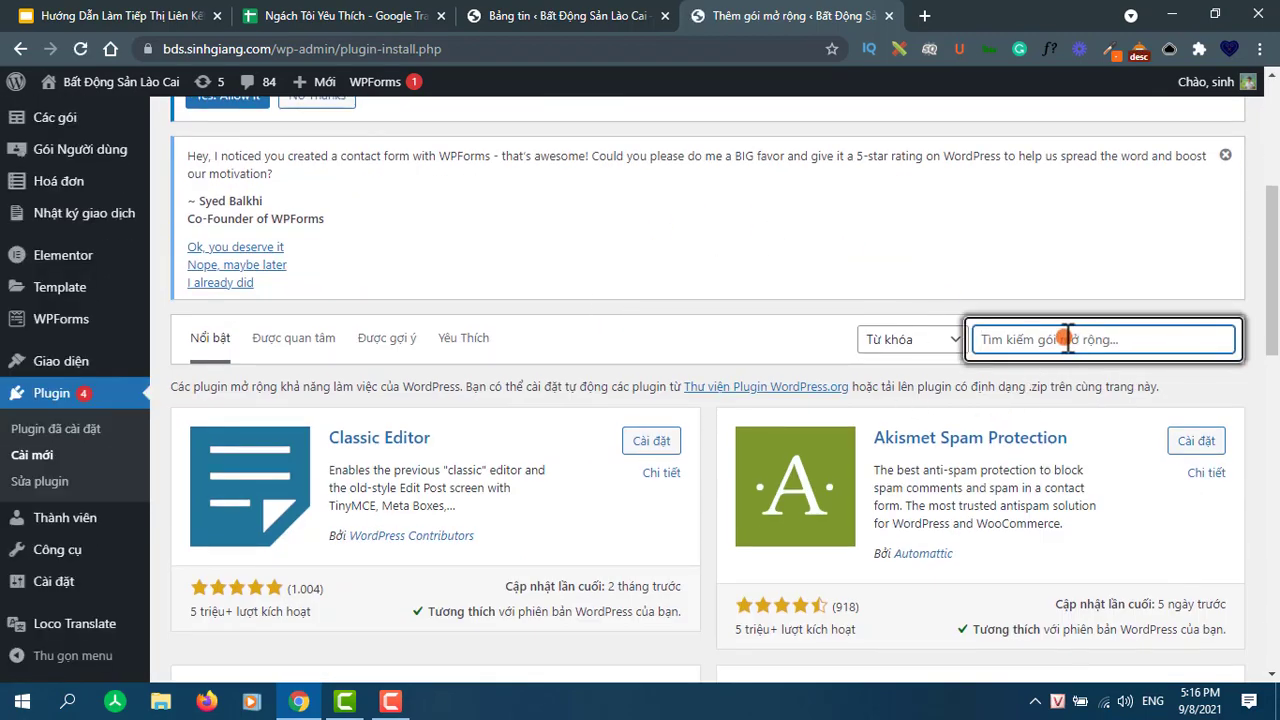
text(Upvivi)
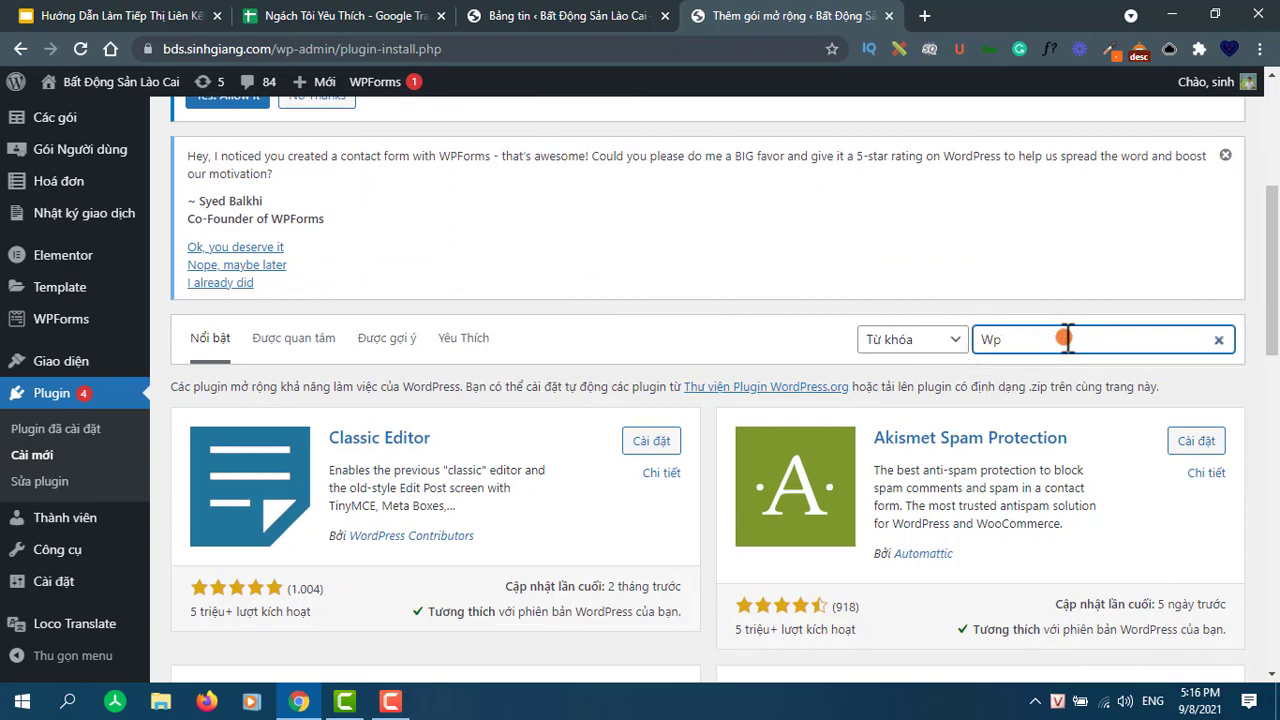
text(d)
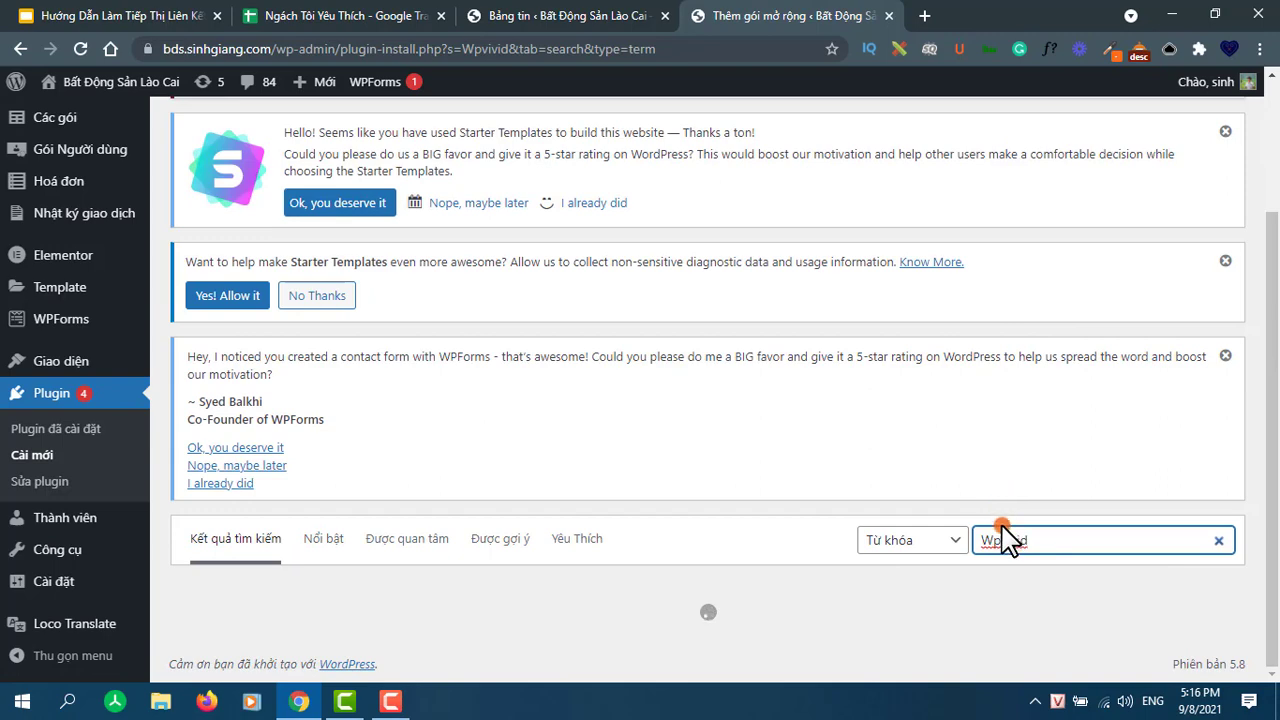
scroll(1010, 530, down, 3)
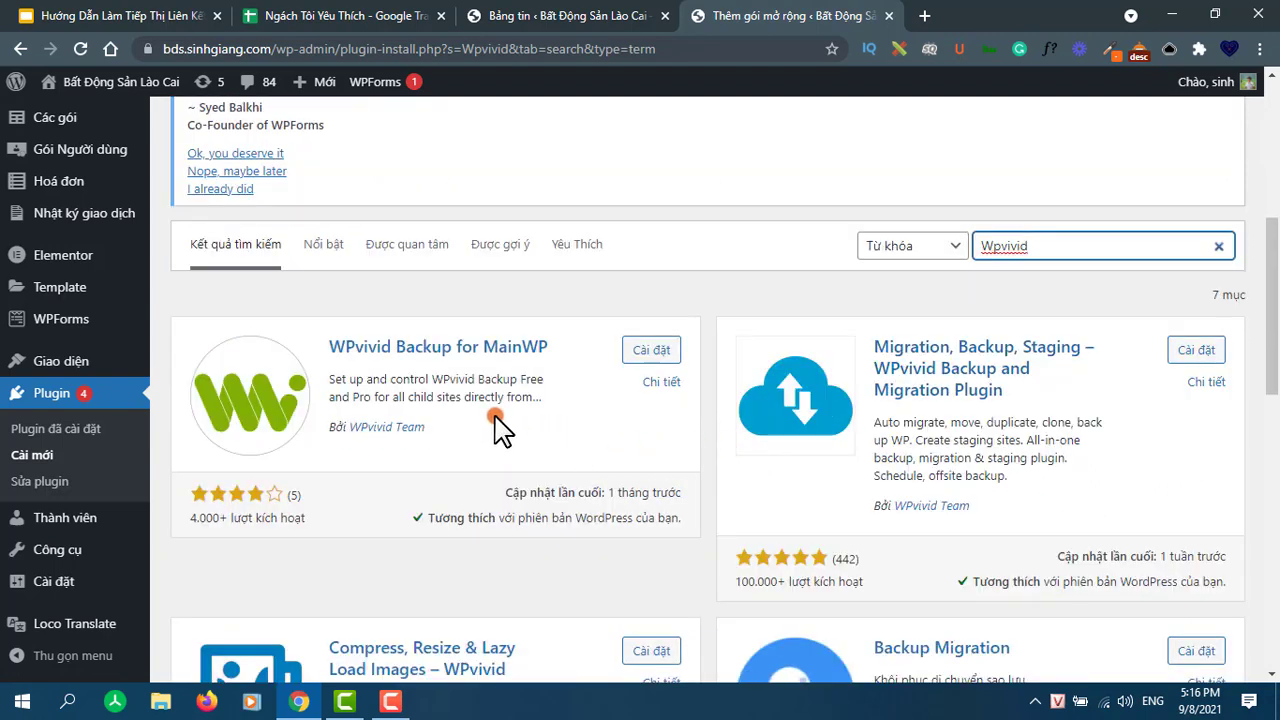
scroll(895, 330, down, 1)
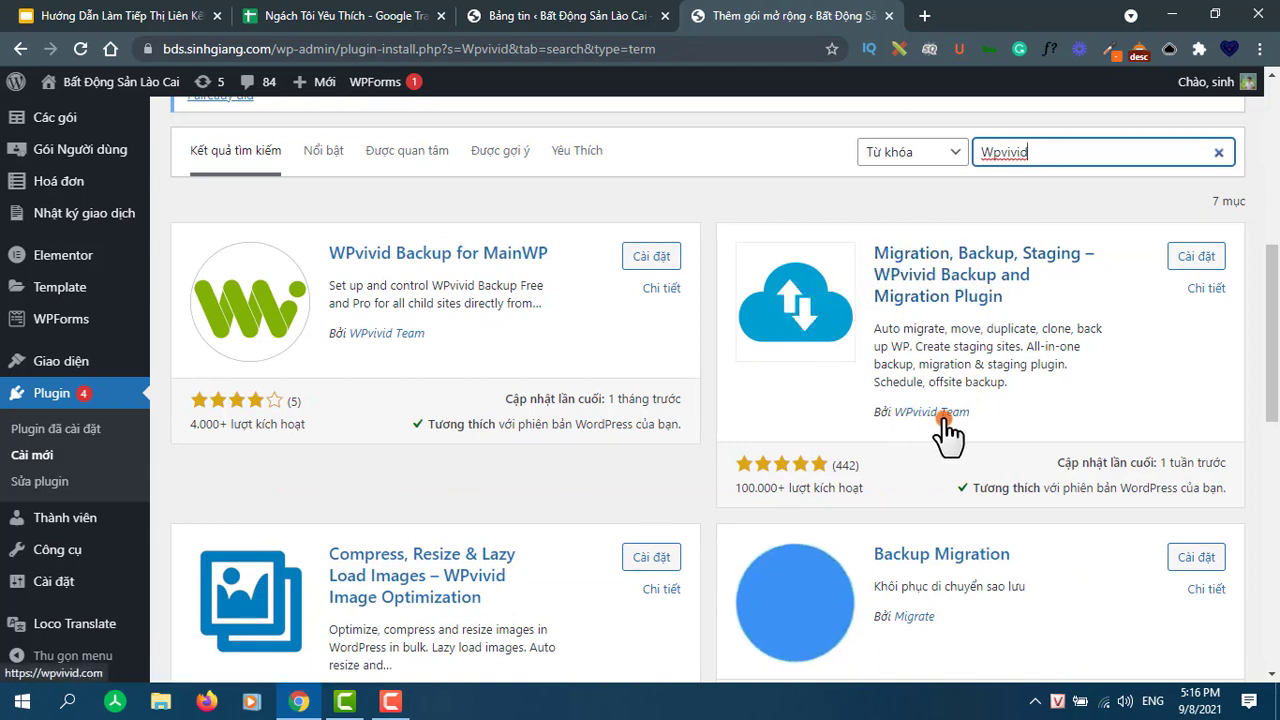
click(1196, 257)
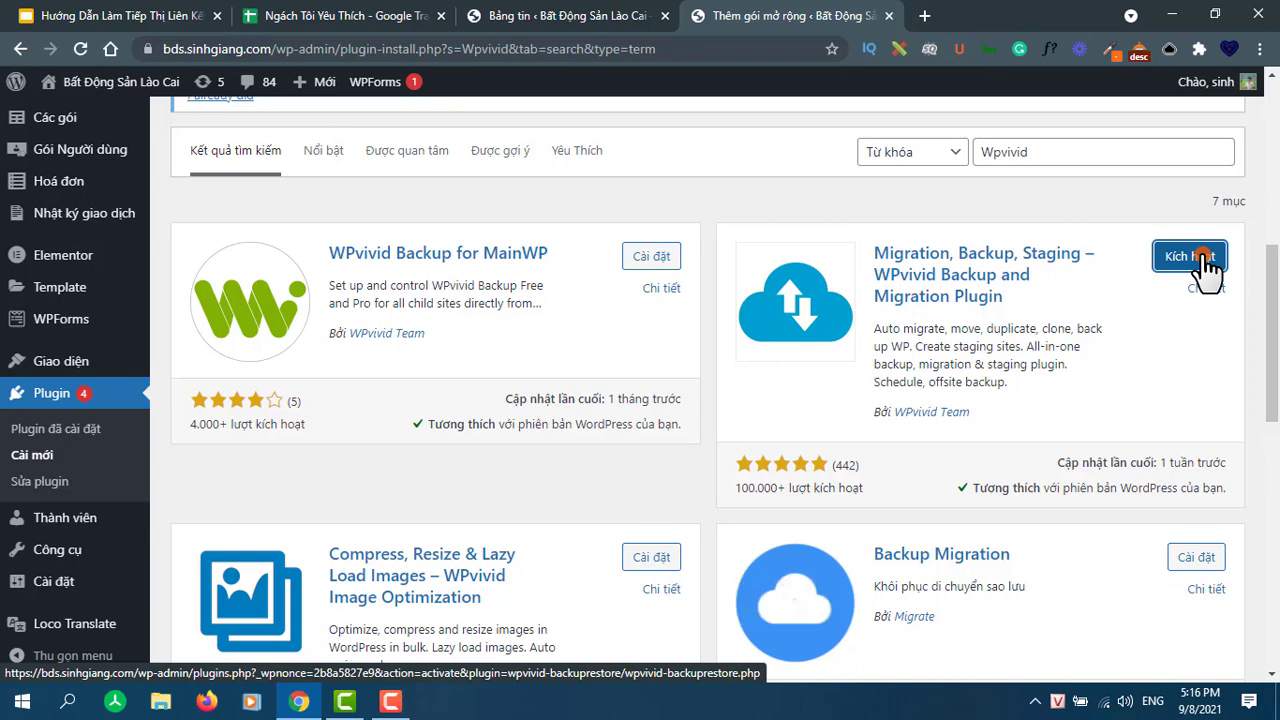
- Activate the WPvivid plugin and scroll to its Backup & Restore tab
click(1204, 258)
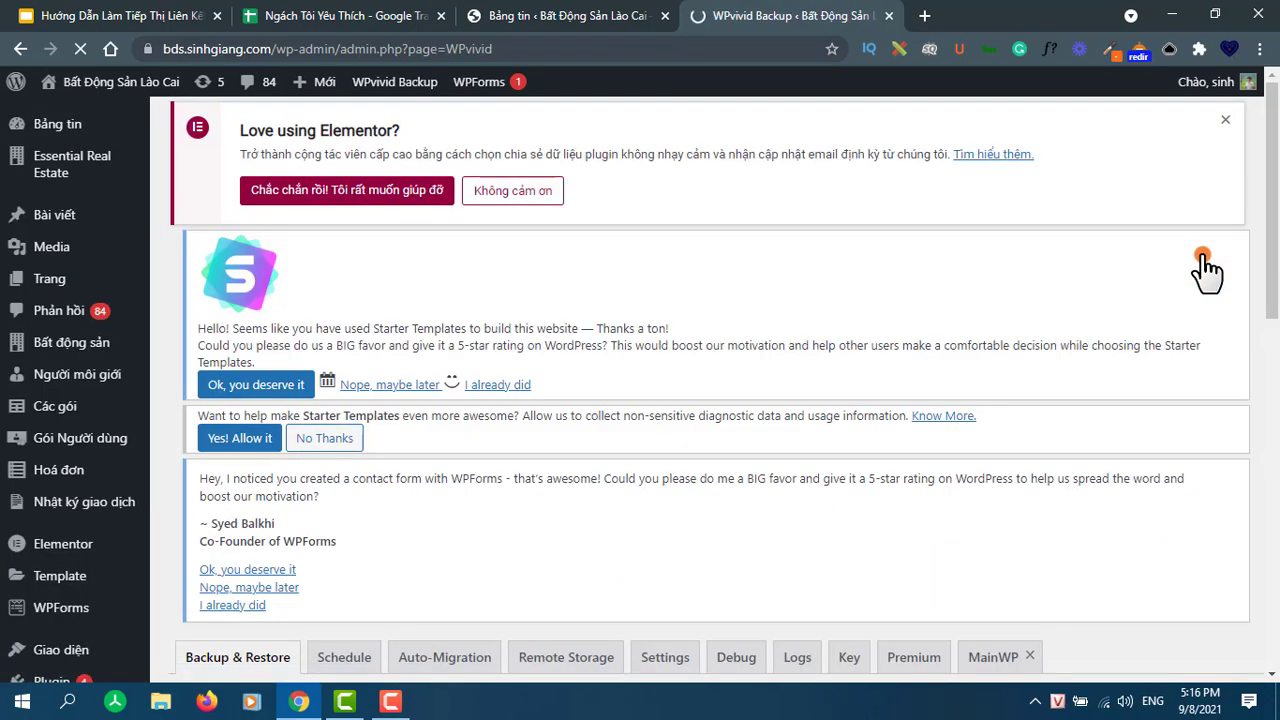
scroll(560, 409, down, 5)
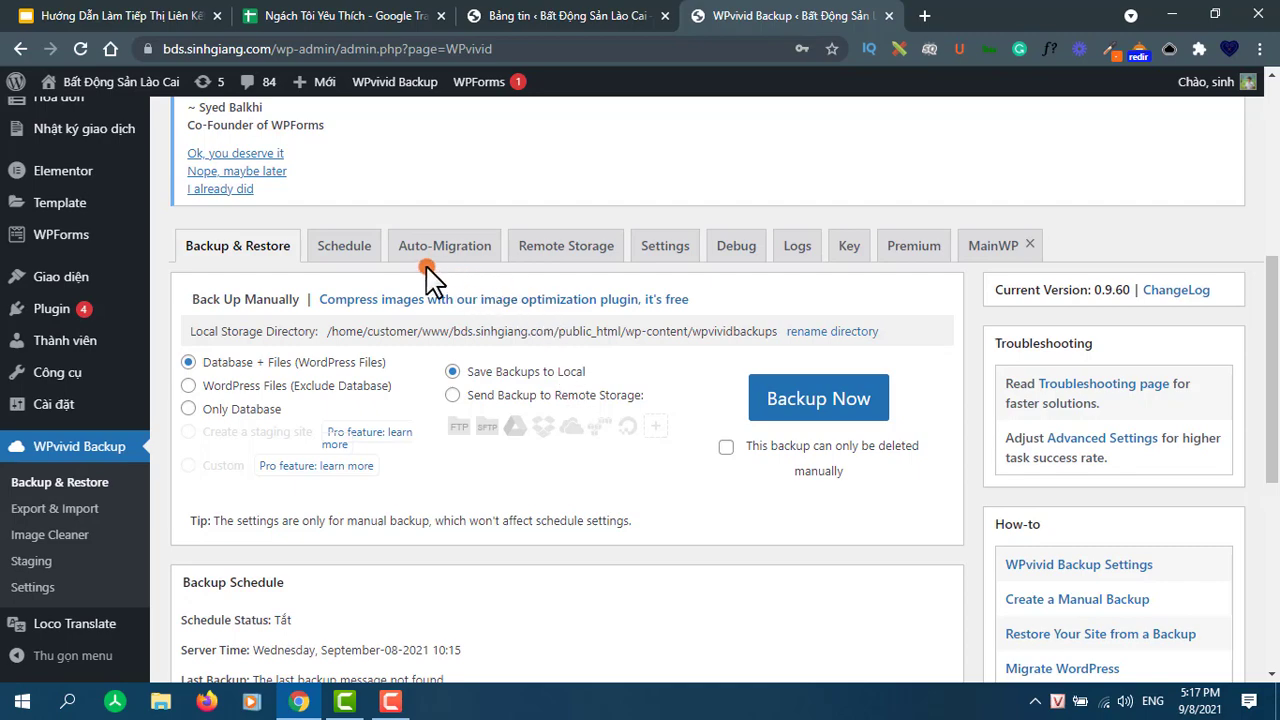
- Browse WPvivid's Schedule tab options, then switch to the Remote Storage tab's Google Drive form
click(343, 250)
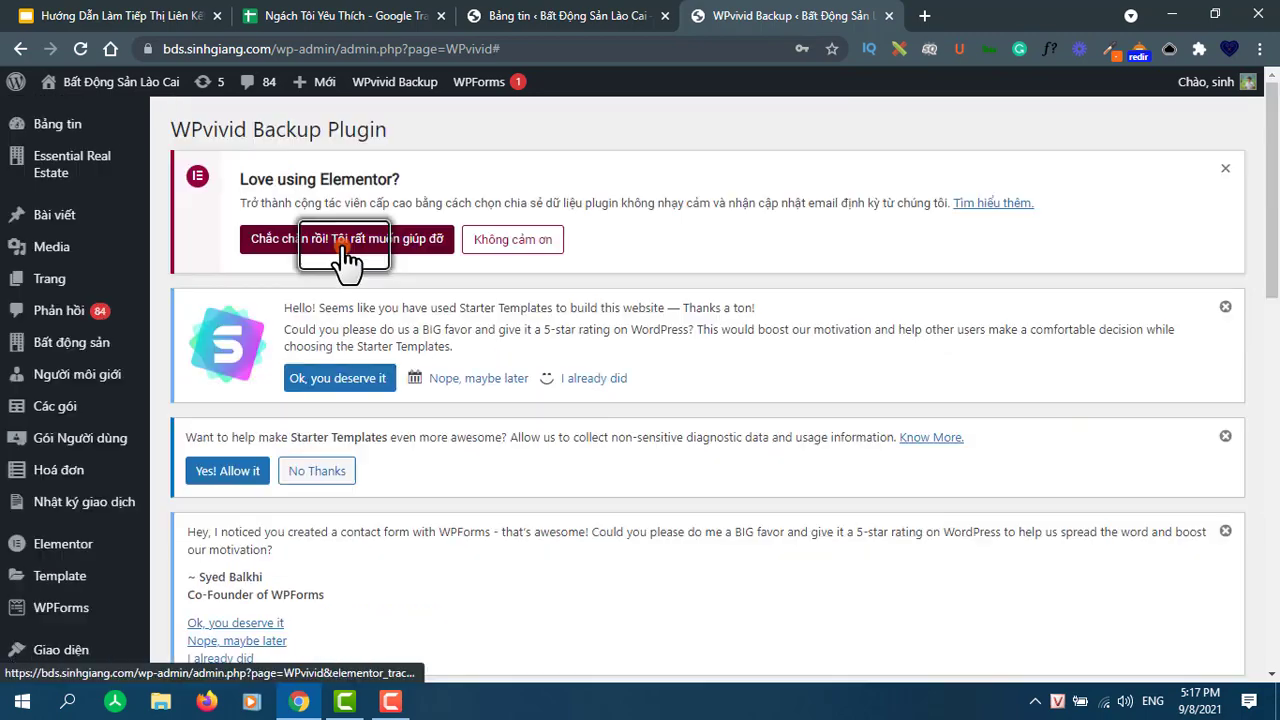
scroll(330, 470, down, 3)
scroll(318, 505, down, 6)
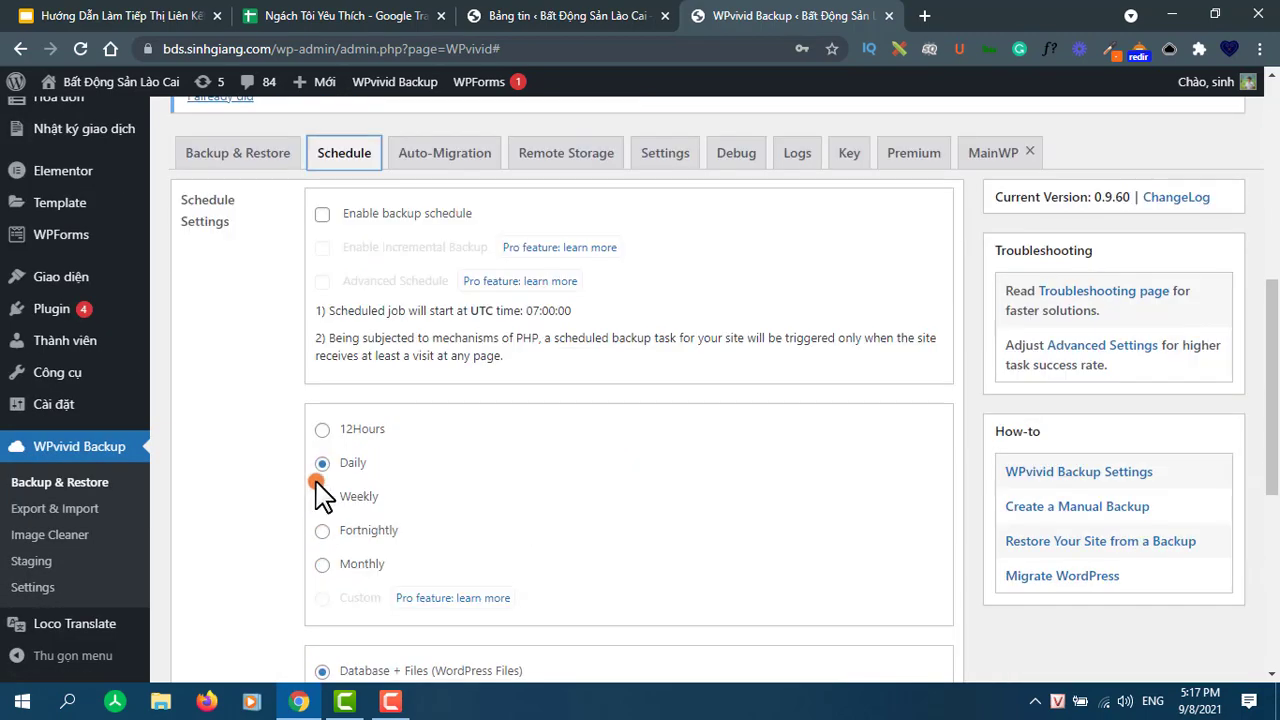
scroll(372, 470, down, 2)
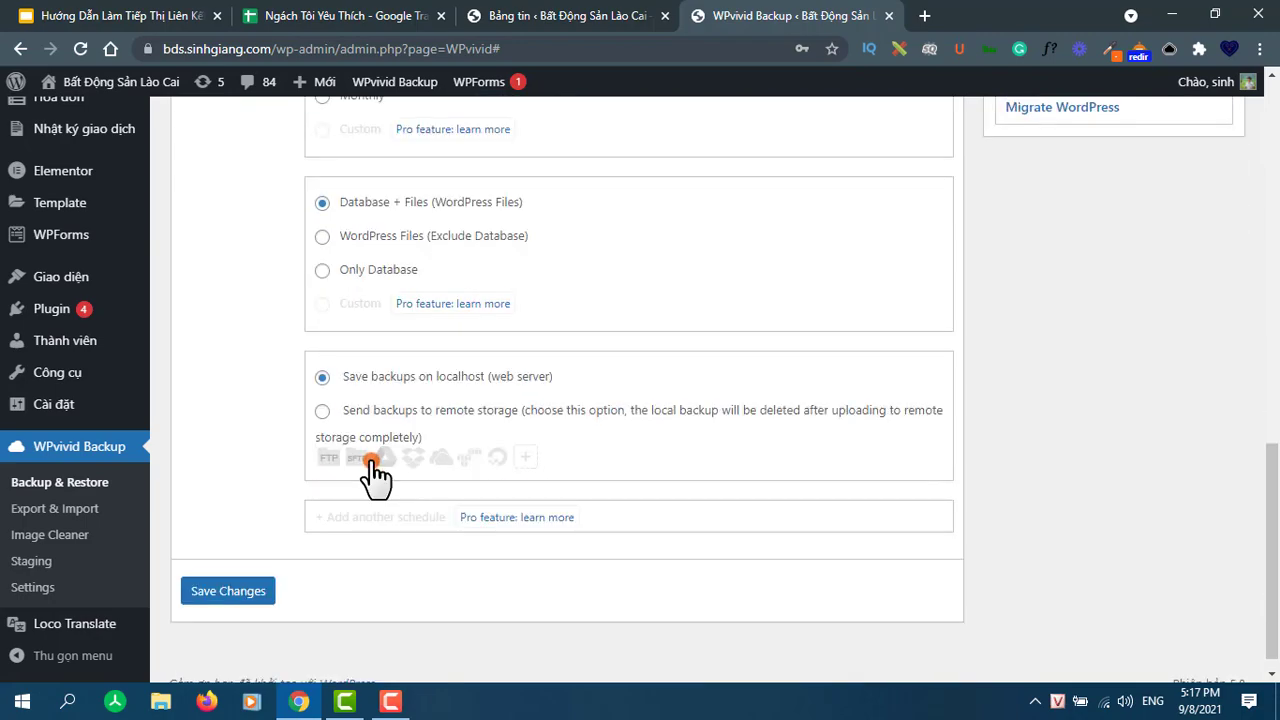
scroll(368, 465, up, 4)
scroll(385, 450, down, 4)
scroll(365, 450, up, 3)
scroll(370, 398, up, 3)
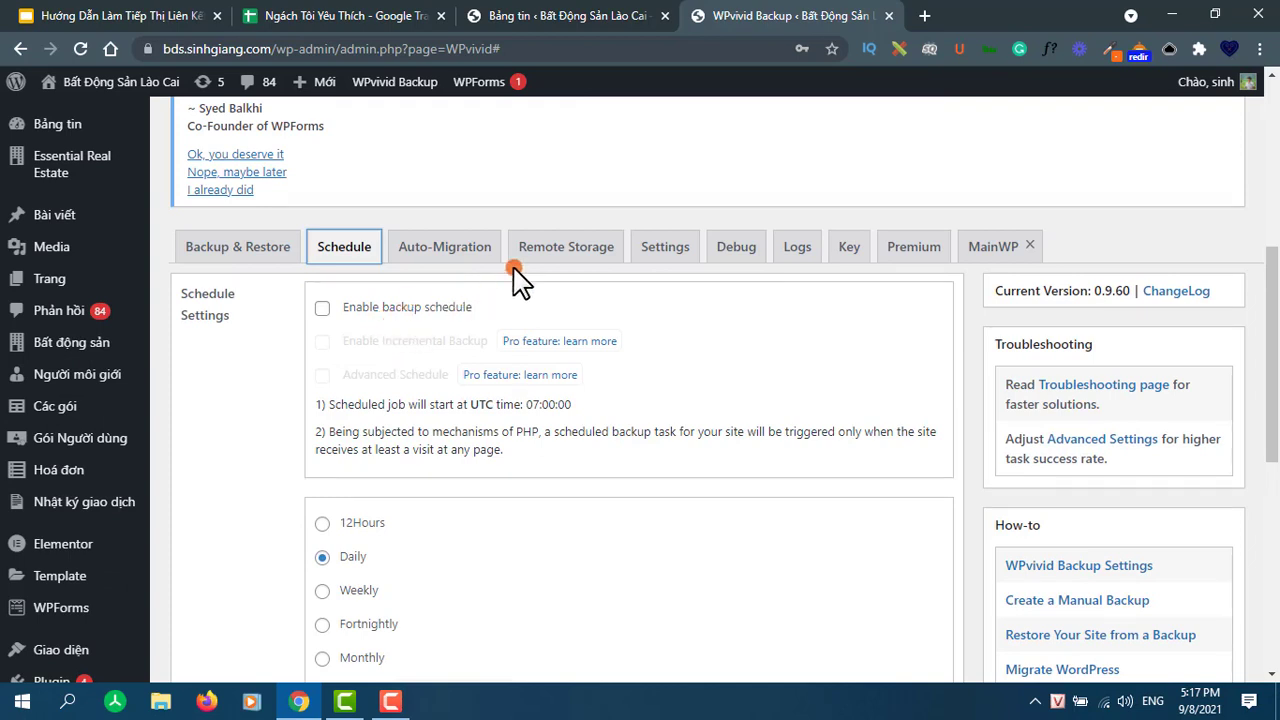
click(556, 250)
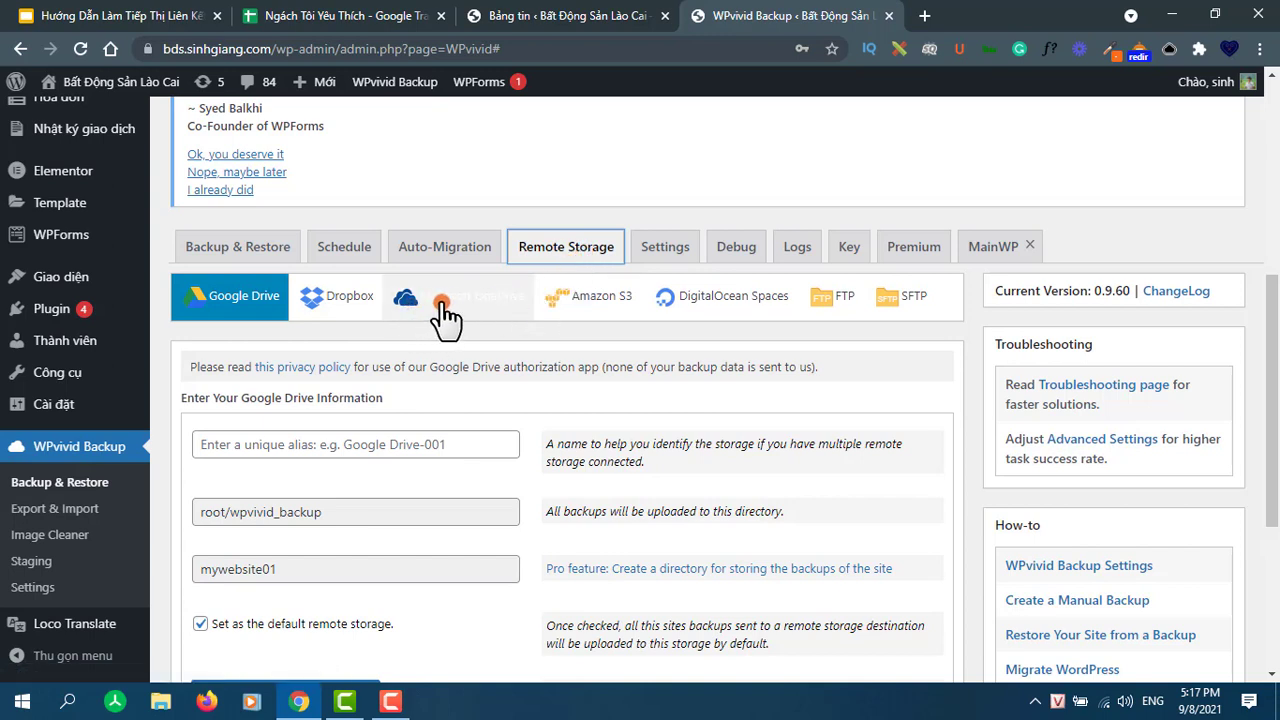
- Select Google Drive as the remote storage type in WPvivid
click(543, 298)
click(747, 298)
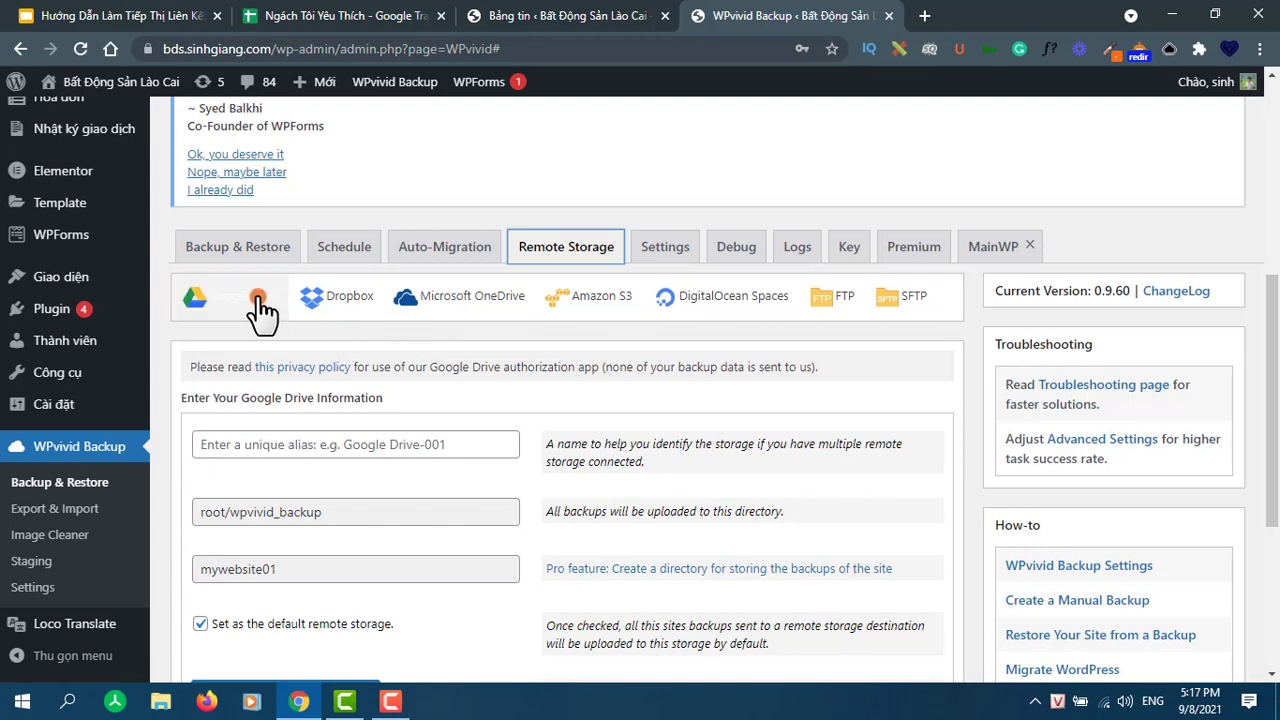
scroll(256, 296, down, 1)
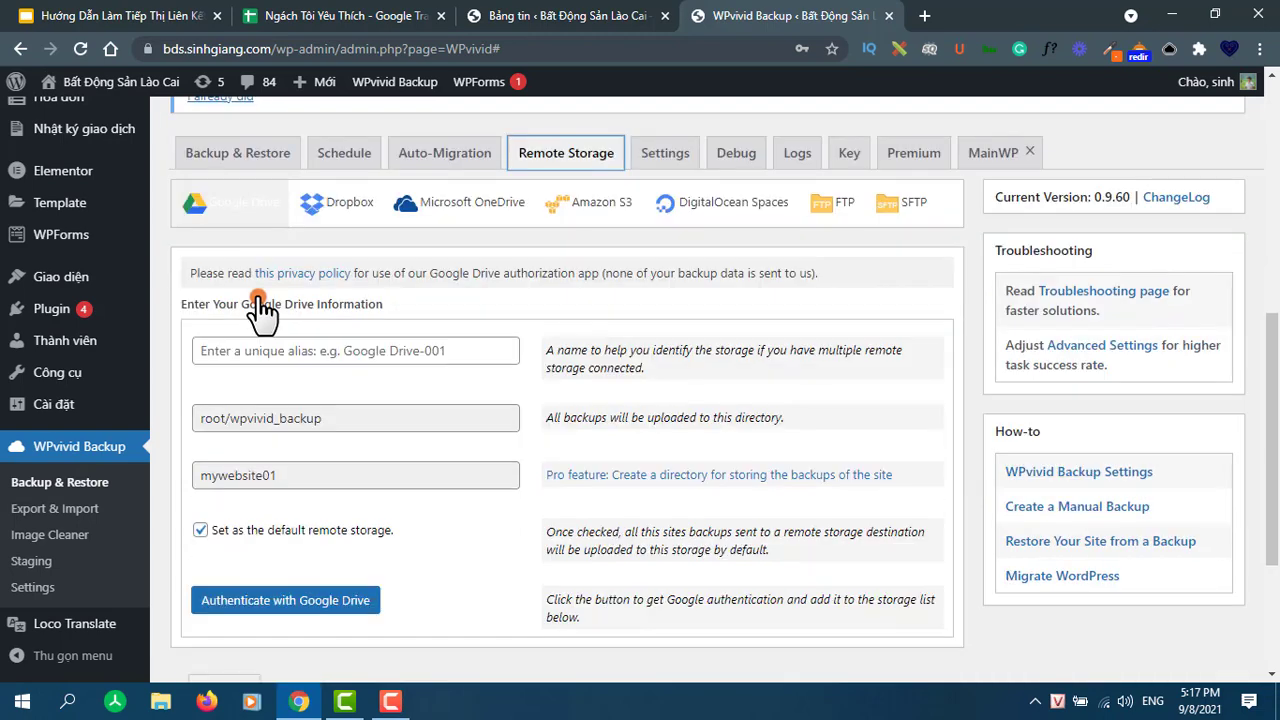
click(227, 206)
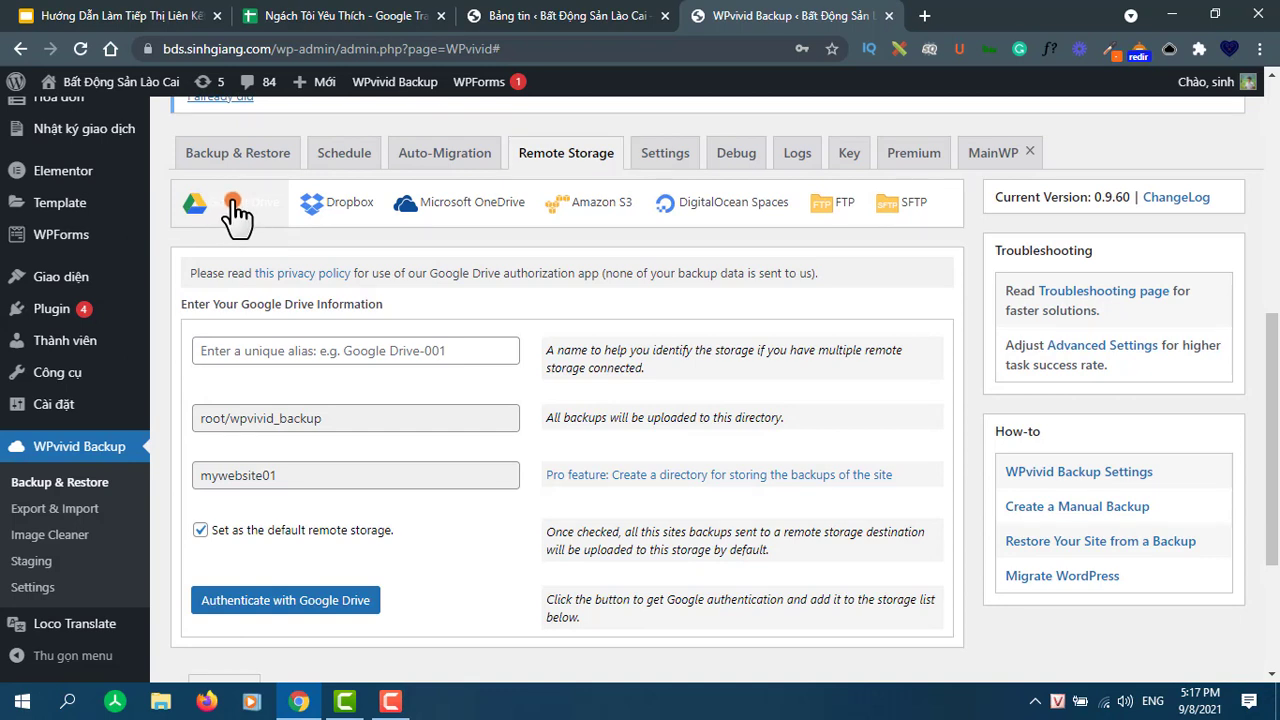
- Enter the alias 'websitebds' and start Authenticate with Google Drive
click(212, 350)
click(330, 351)
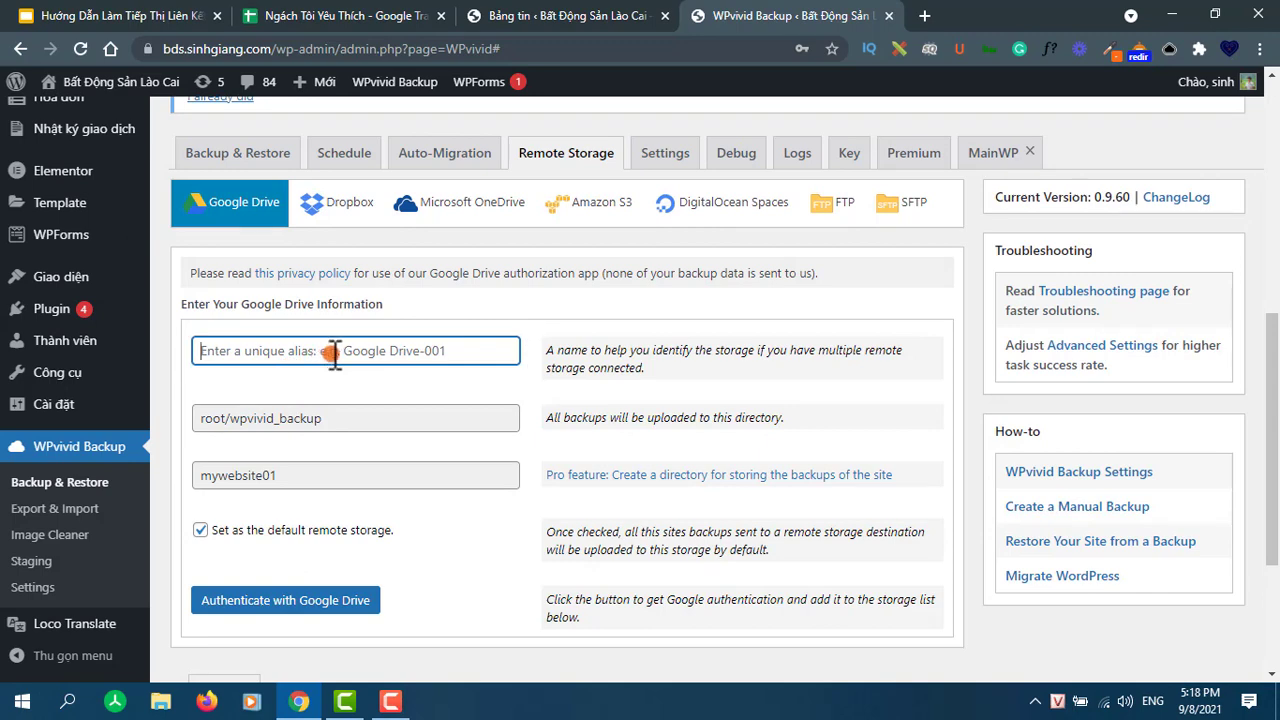
text(e)
text(w)
key(BackSpace)
key(BackSpace)
text(uww)
key(BackSpace)
key(BackSpace)
text(websitebds)
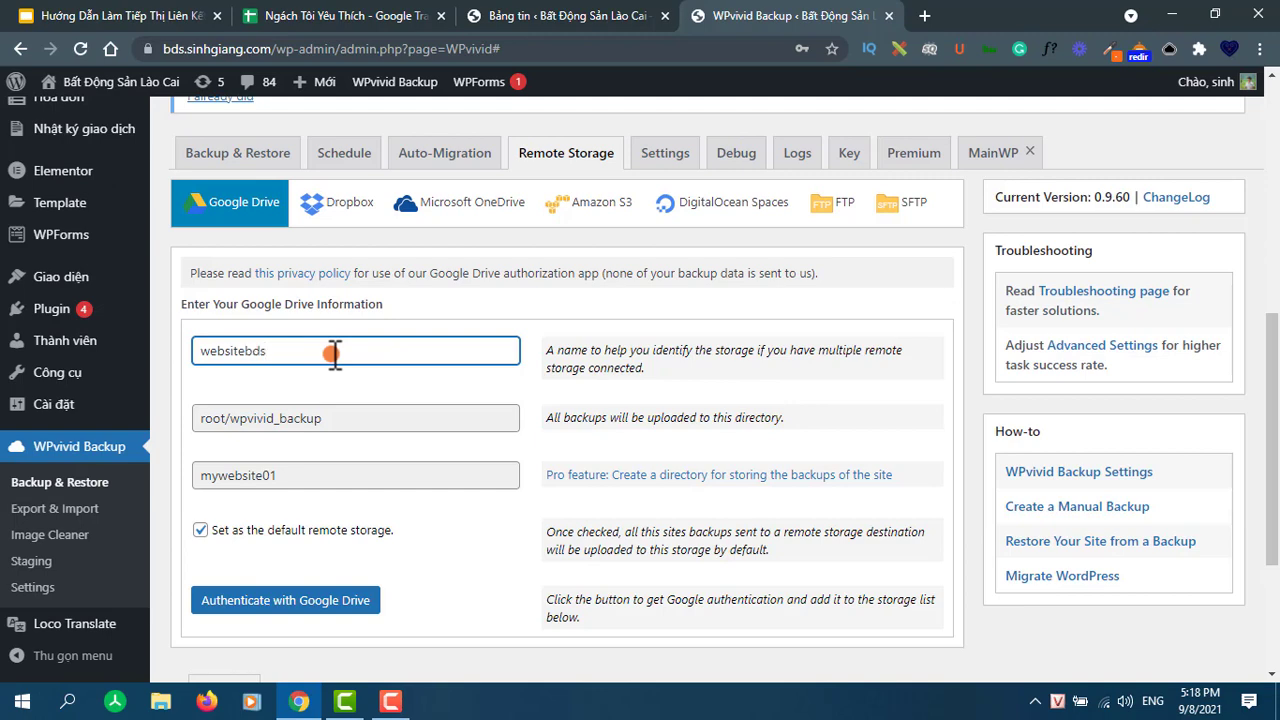
scroll(334, 352, down, 2)
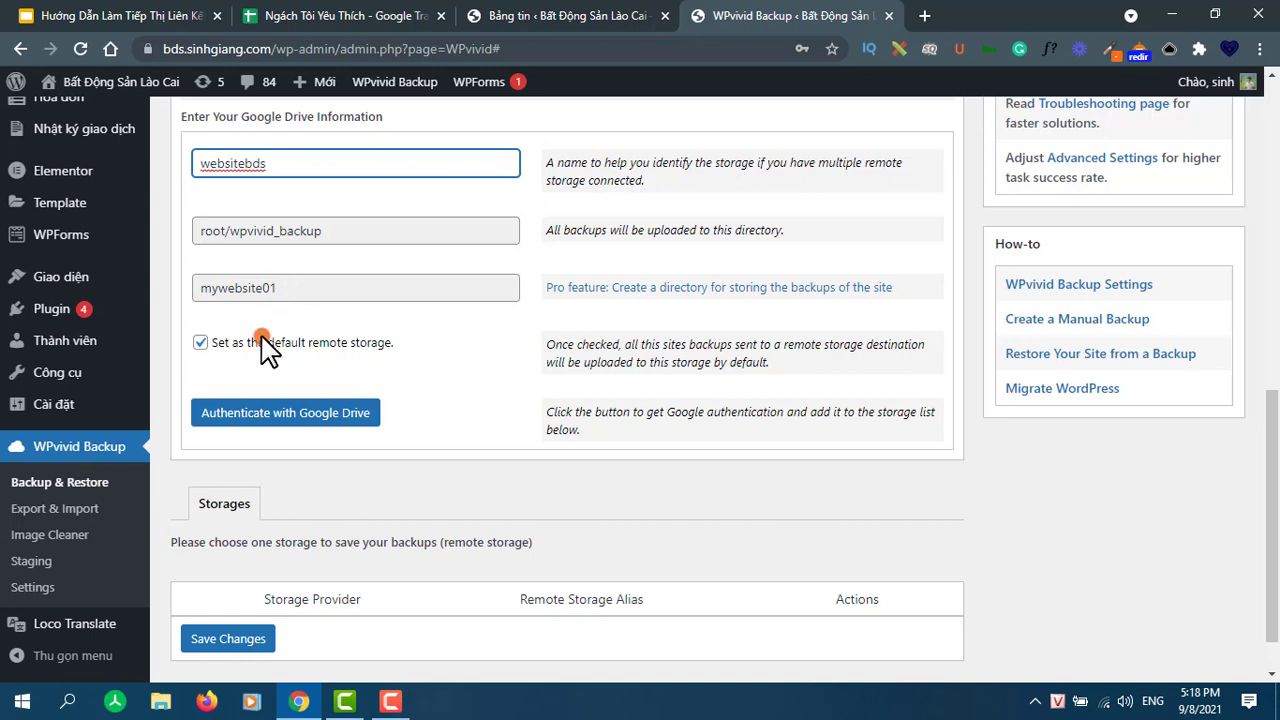
click(255, 416)
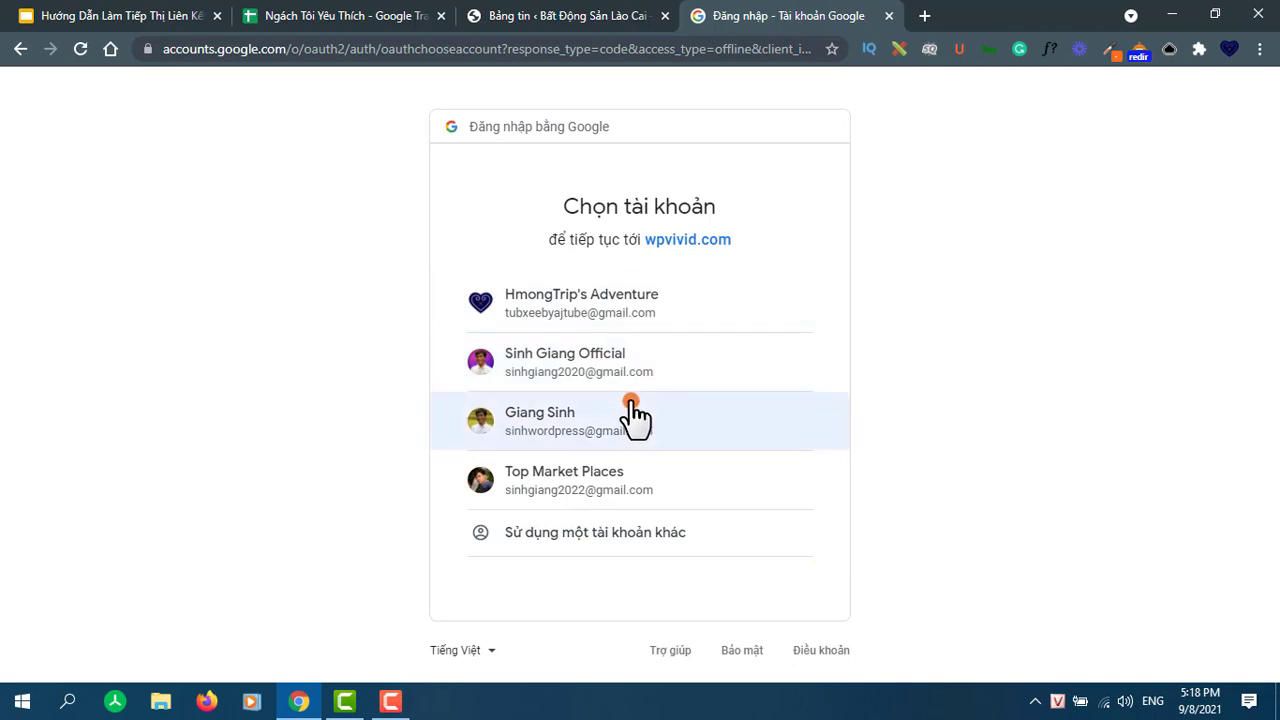
- Choose a different Google account and fill in its saved e-mail address
click(530, 548)
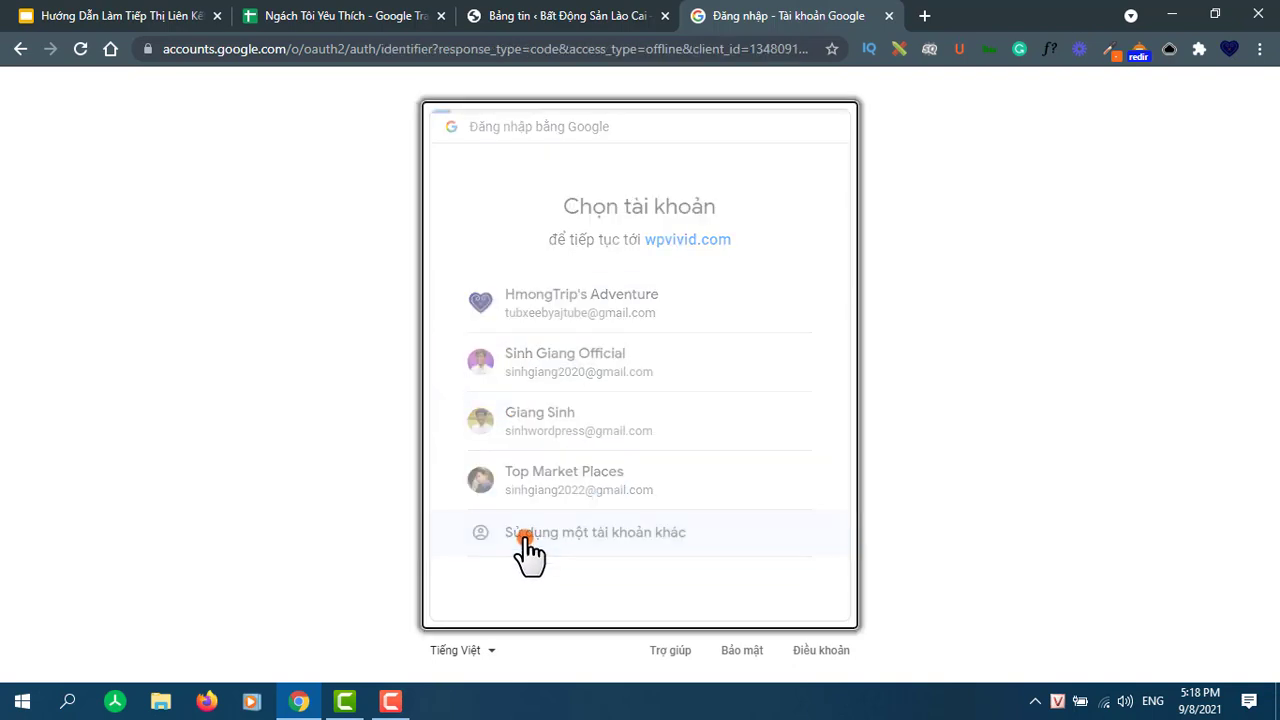
click(612, 339)
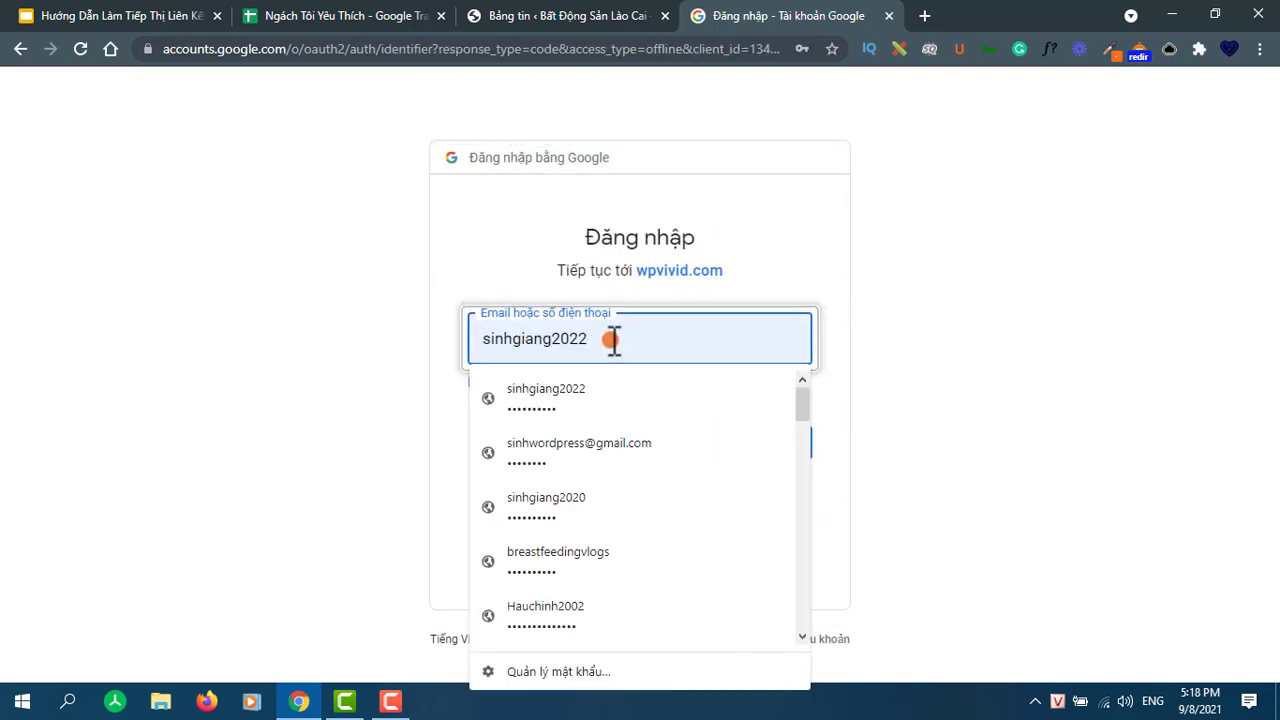
drag(611, 338, 430, 372)
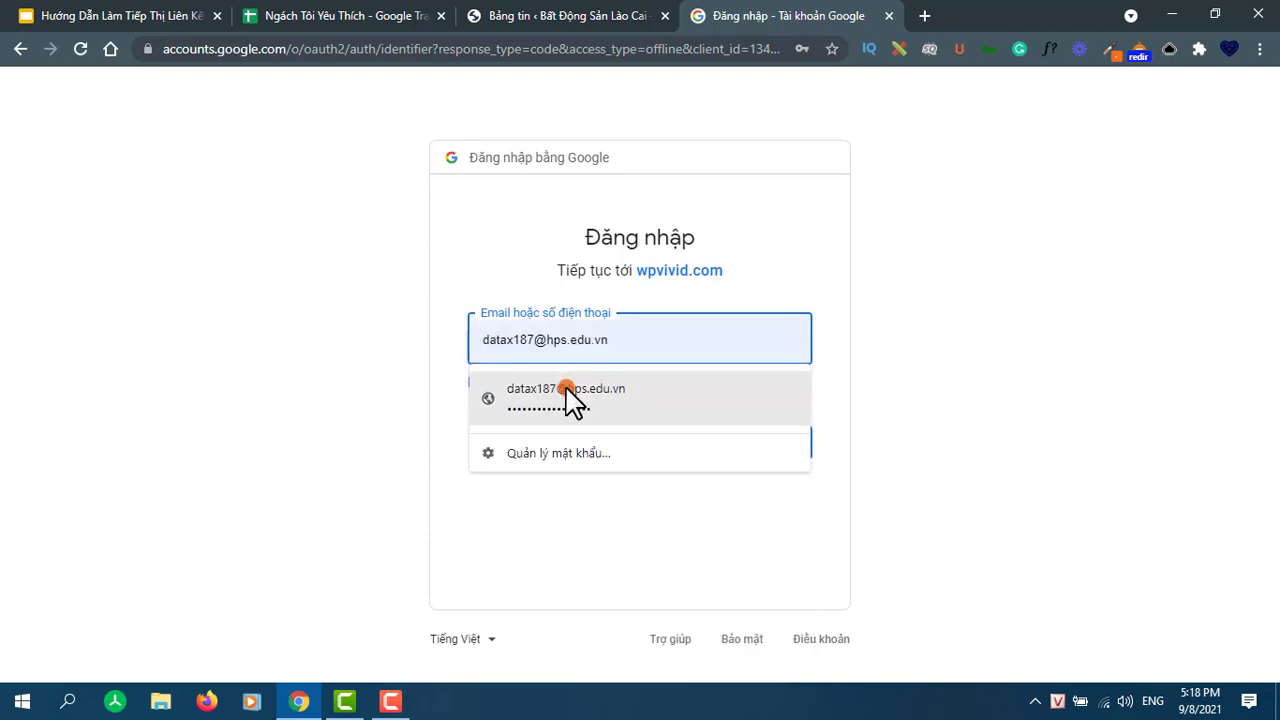
click(571, 395)
click(749, 443)
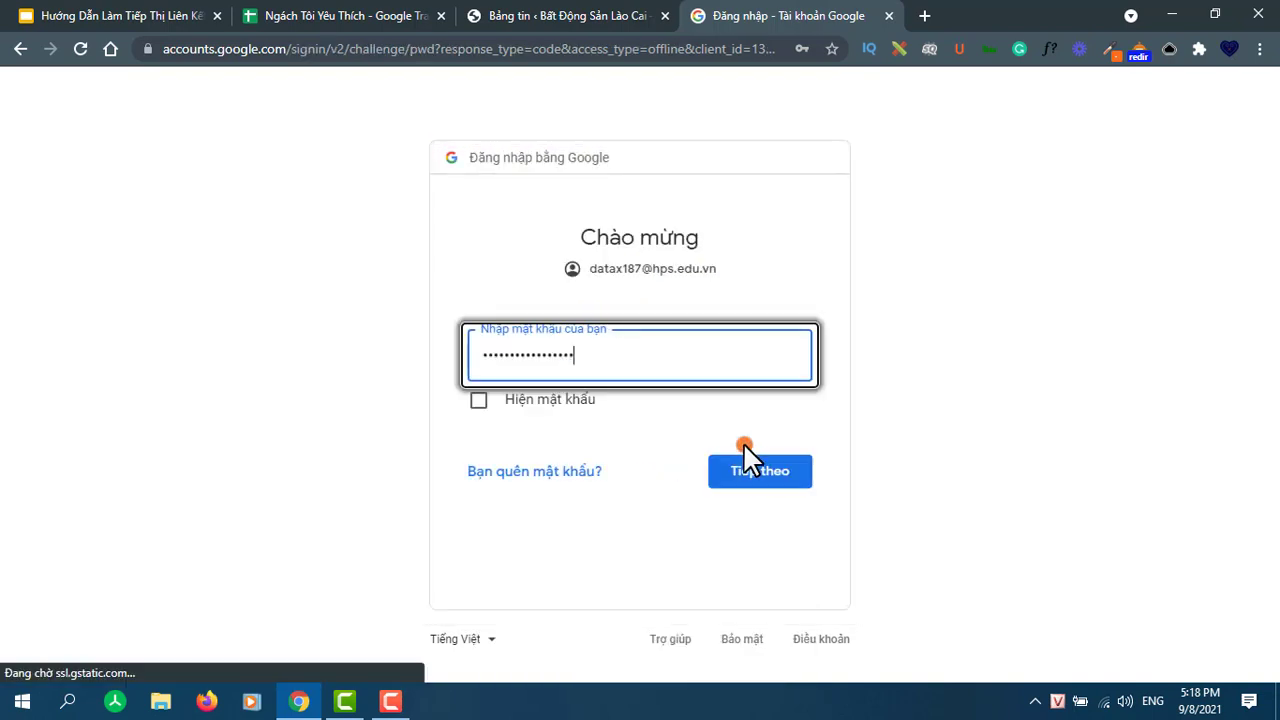
- Sign in with the saved password, grant wpvivid.com access, and update the stored password
click(759, 470)
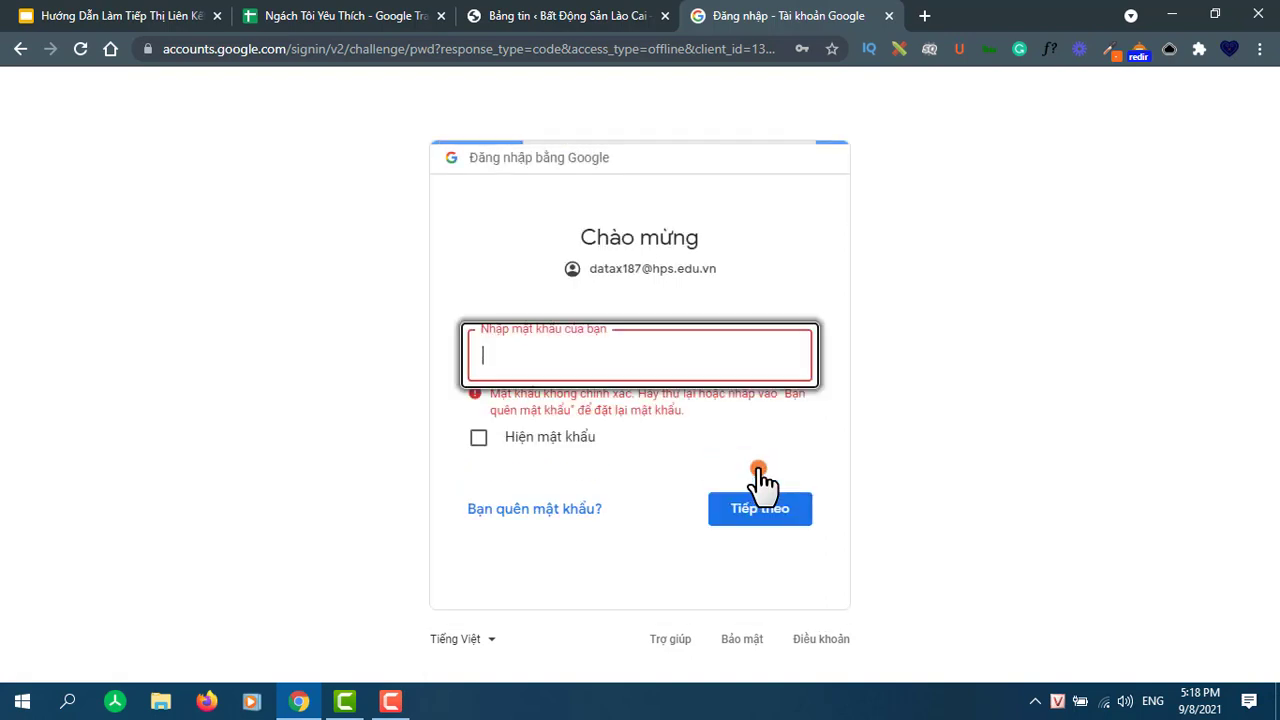
click(573, 354)
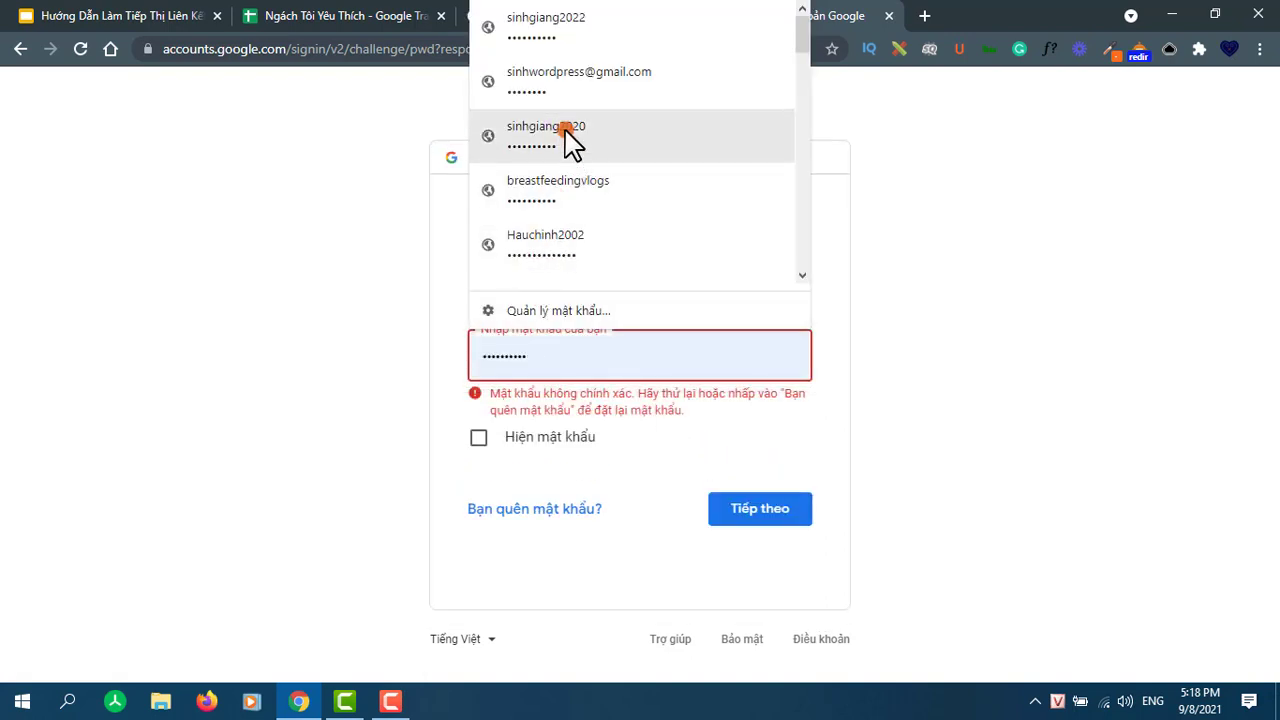
click(540, 85)
click(755, 505)
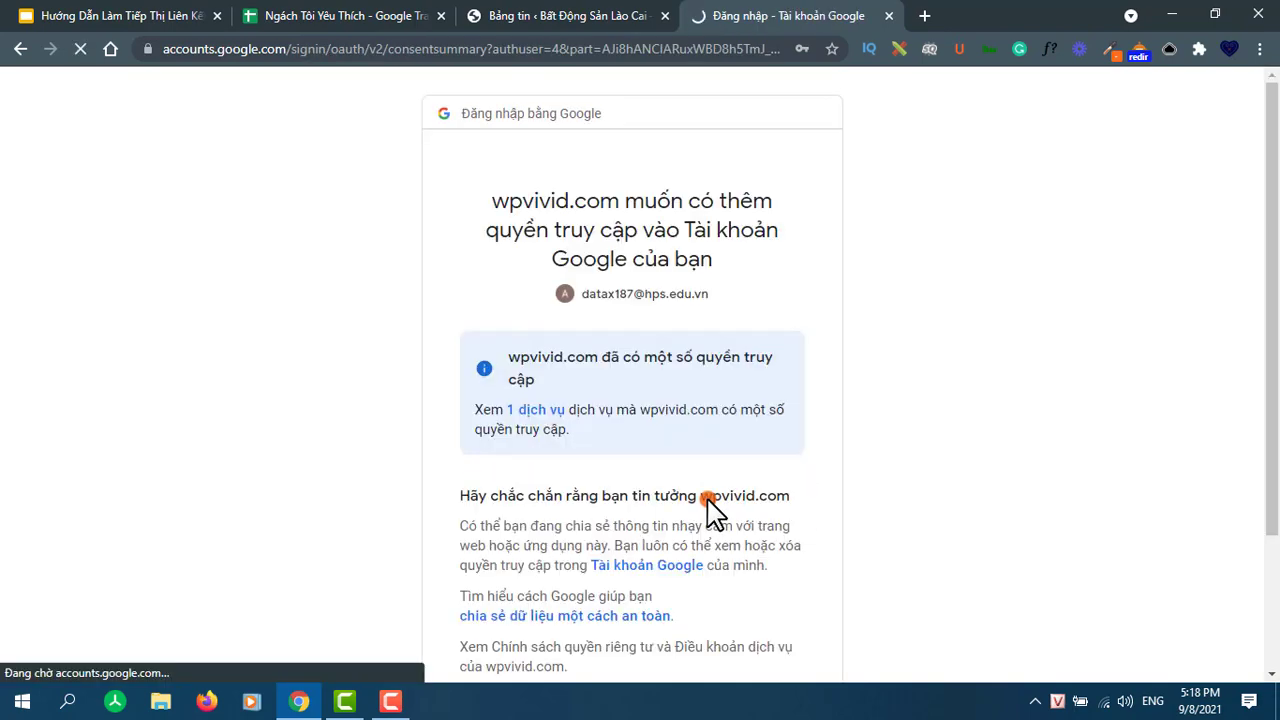
scroll(615, 450, down, 2)
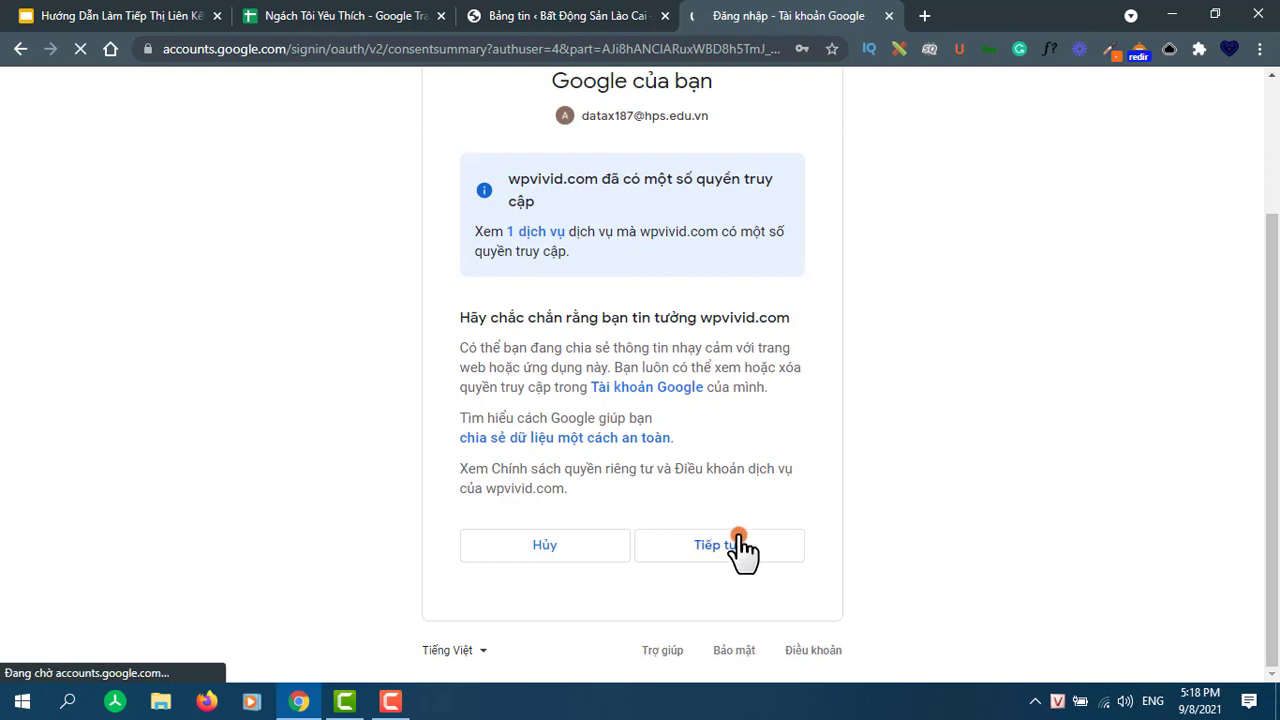
click(740, 552)
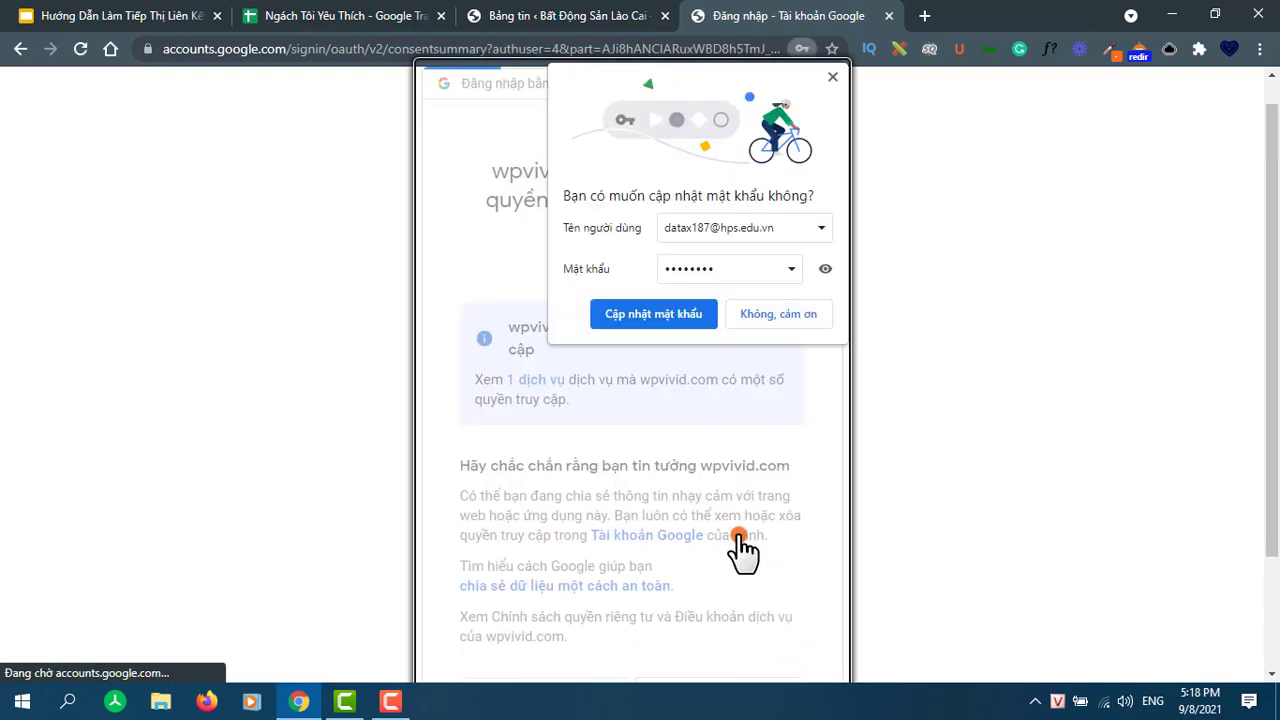
click(680, 318)
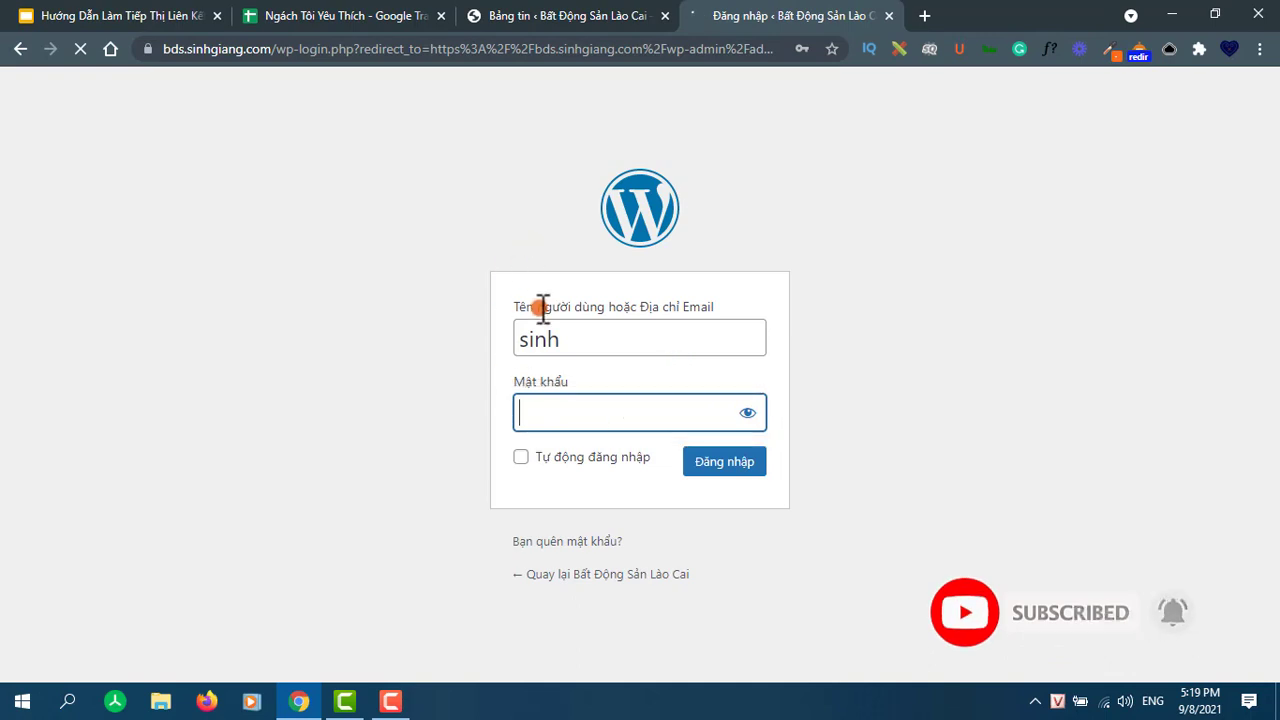
- Log back into WordPress admin using the saved site login from autofill
click(560, 408)
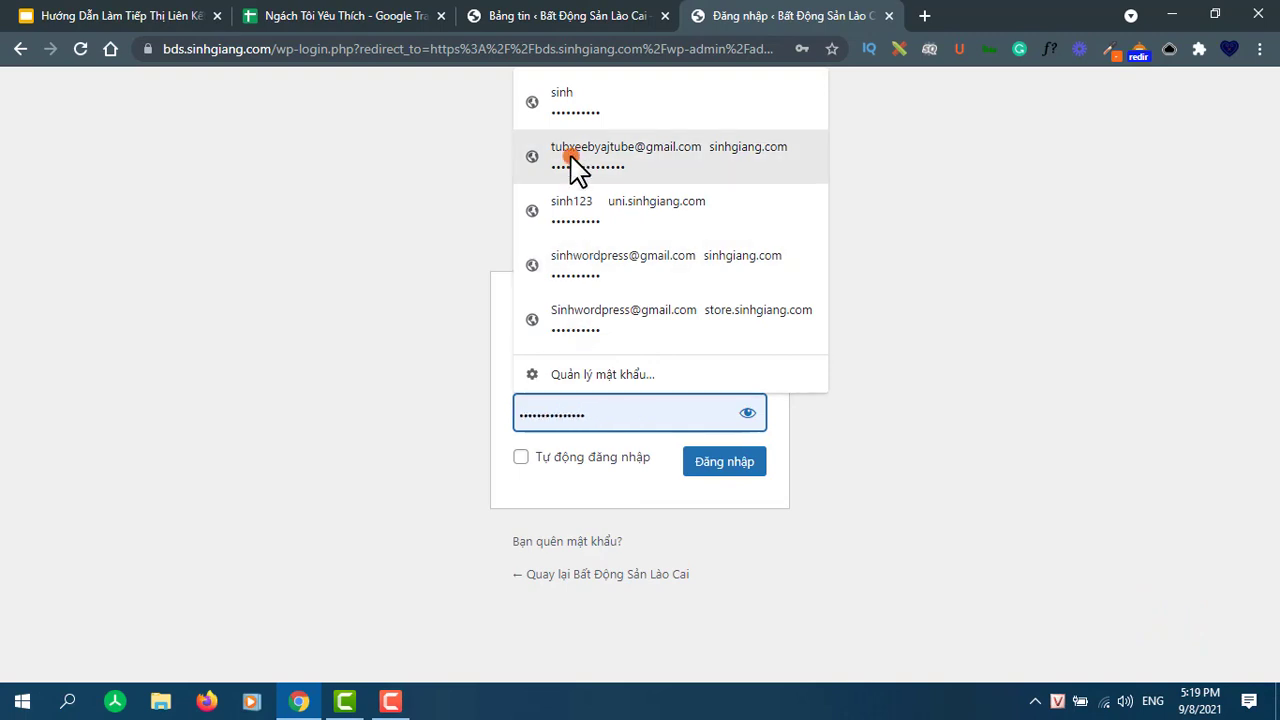
click(568, 100)
click(724, 462)
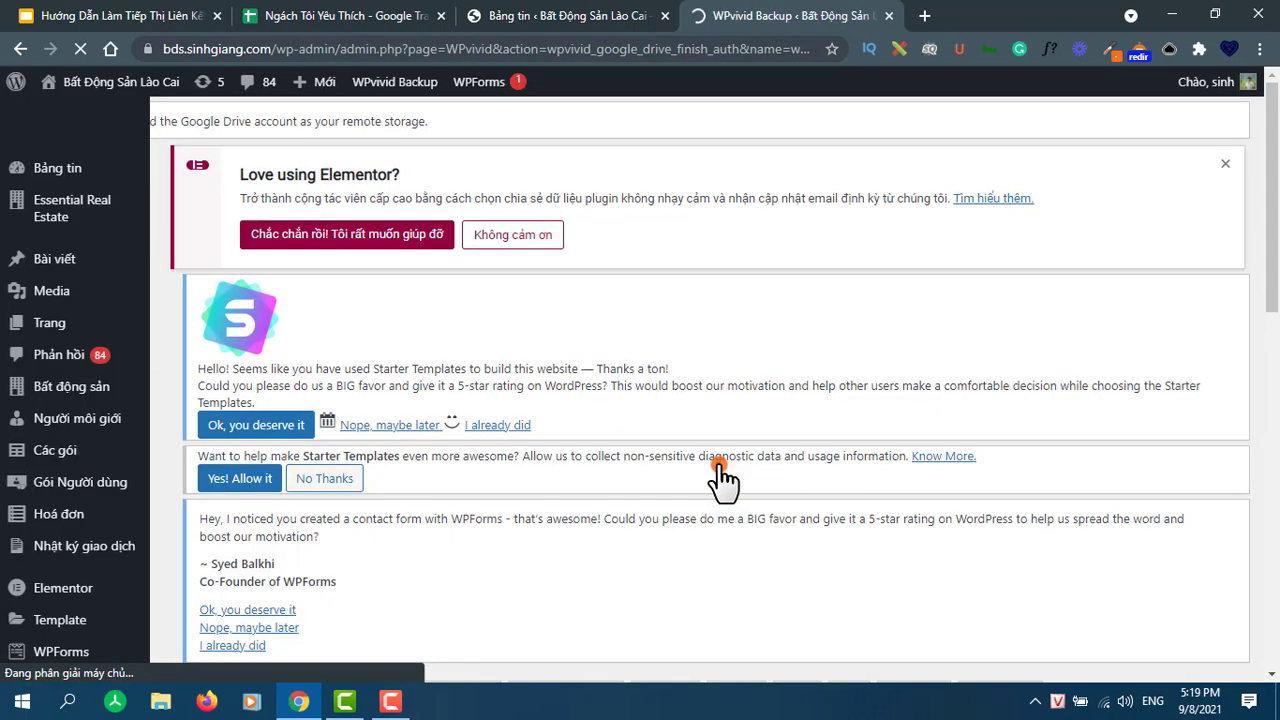
- Open WPvivid's Schedule tab and tick Enable backup schedule
scroll(674, 409, down, 5)
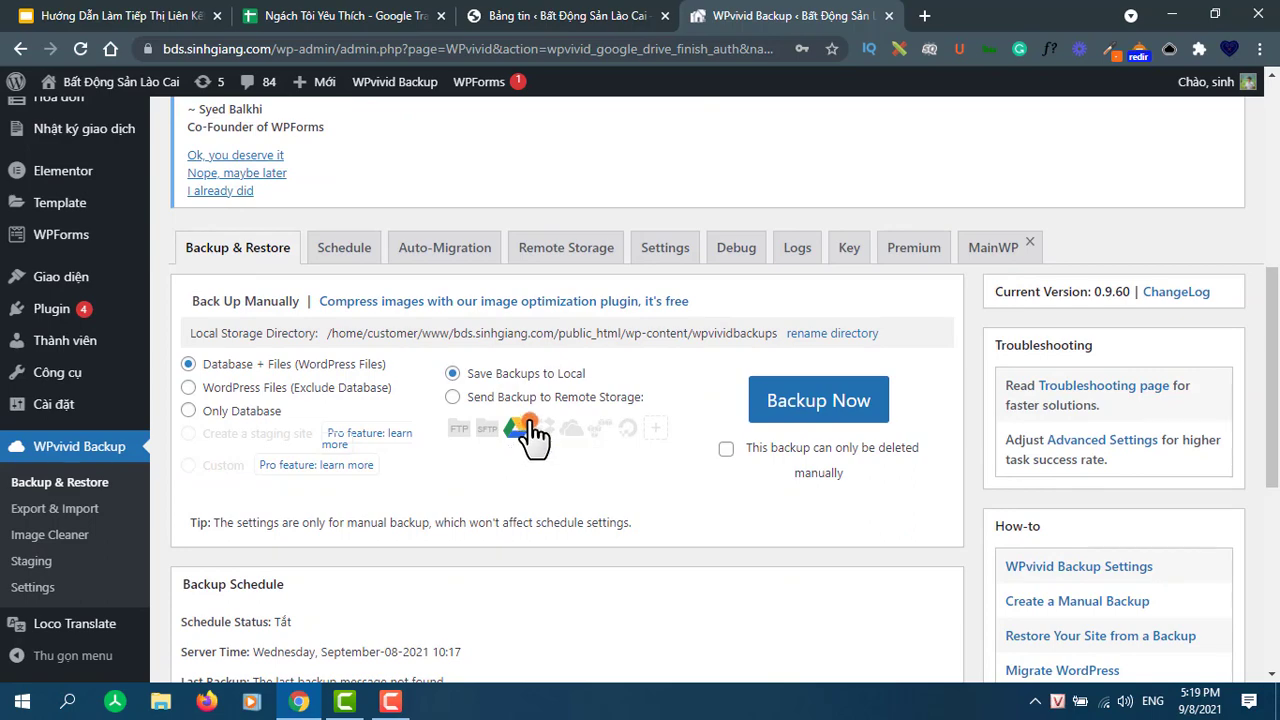
click(345, 257)
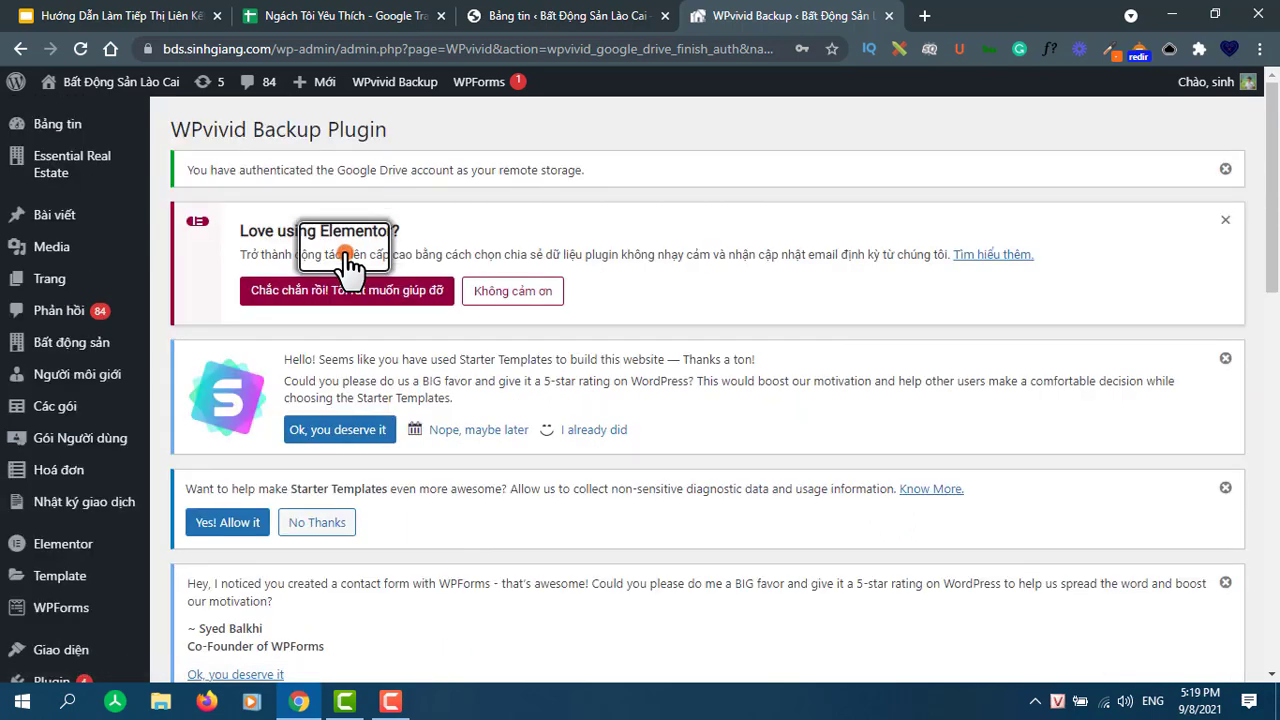
scroll(357, 423, down, 5)
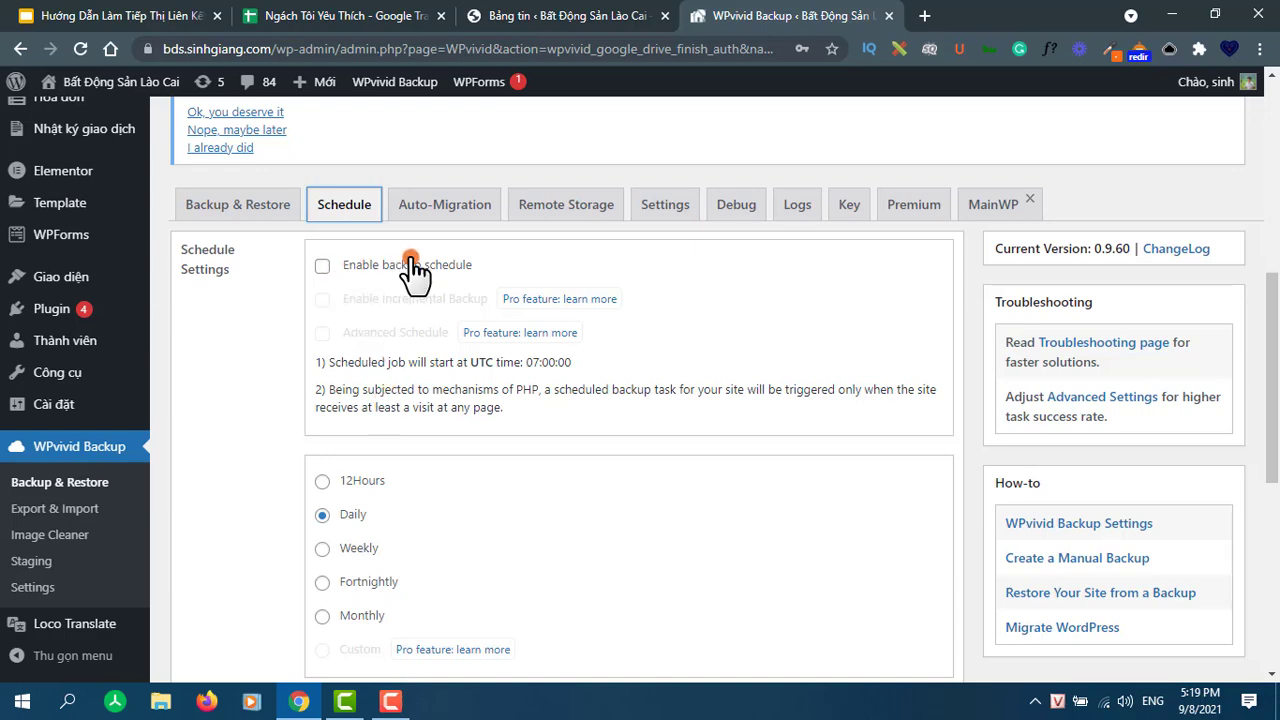
scroll(380, 380, down, 1)
scroll(350, 330, up, 1)
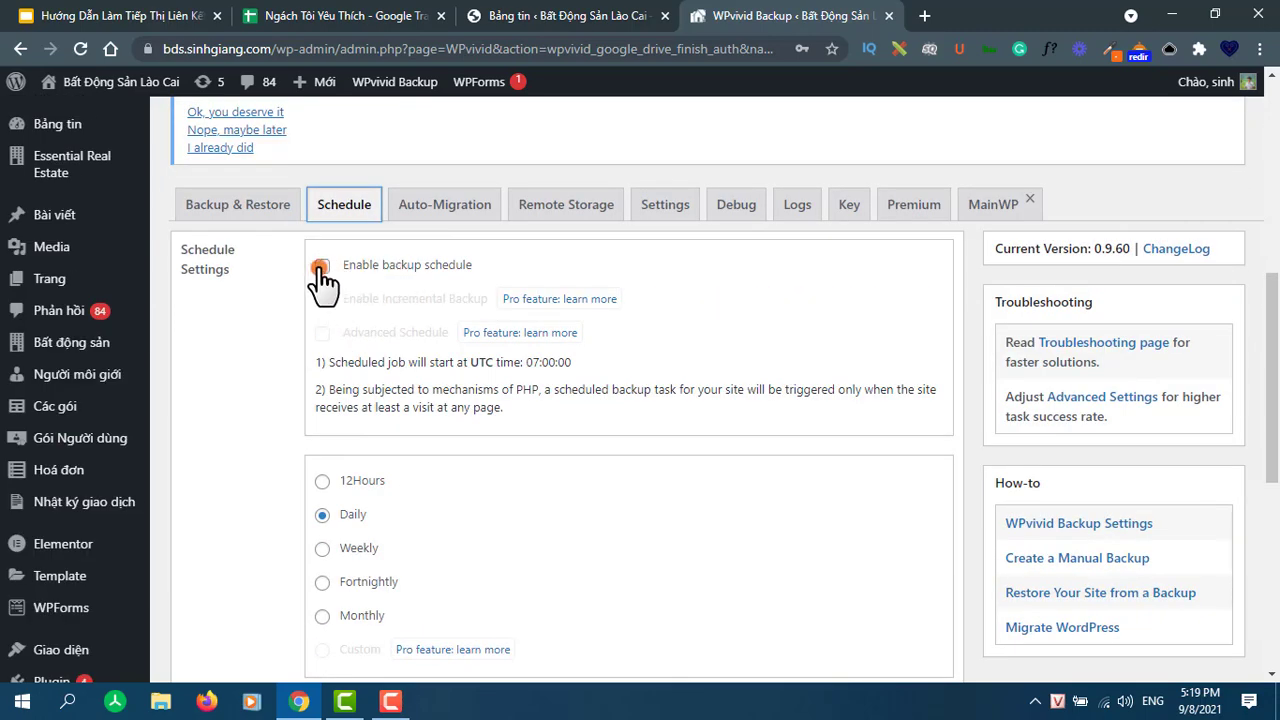
click(321, 266)
click(365, 295)
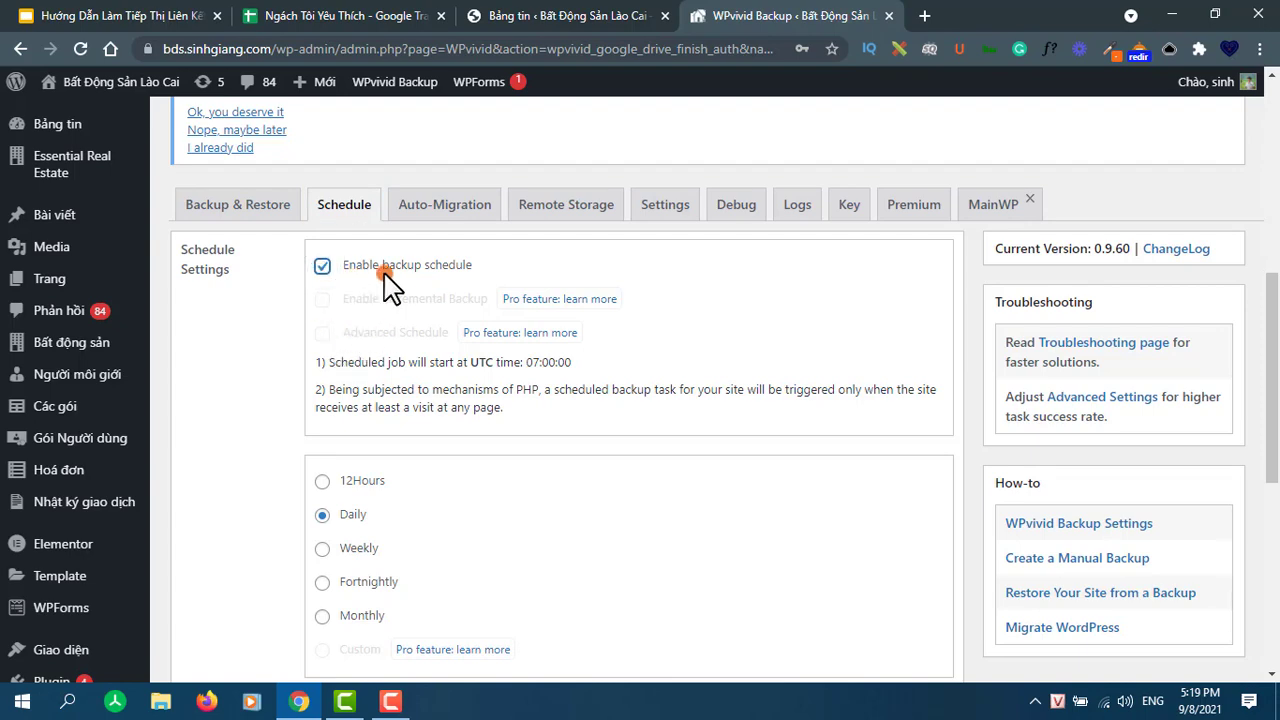
- Try the 12Hours, Daily and Weekly frequencies, leaving Fortnightly selected
scroll(372, 437, down, 1)
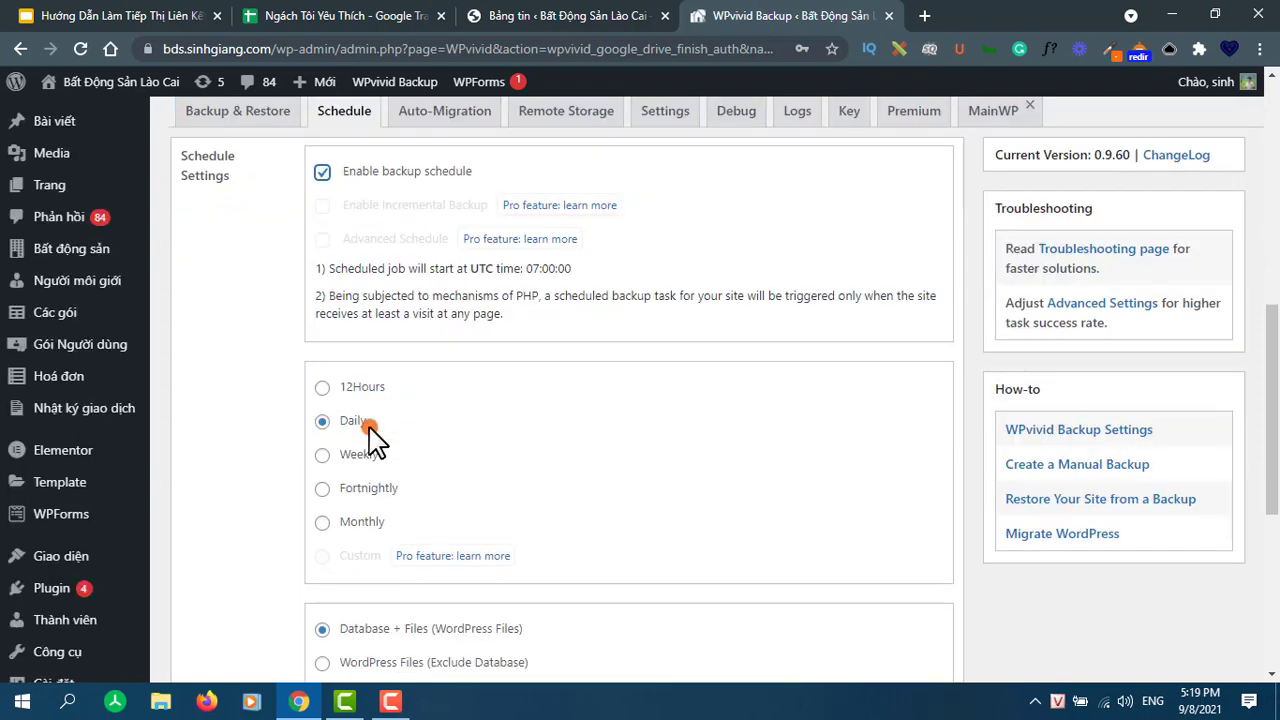
scroll(390, 310, up, 1)
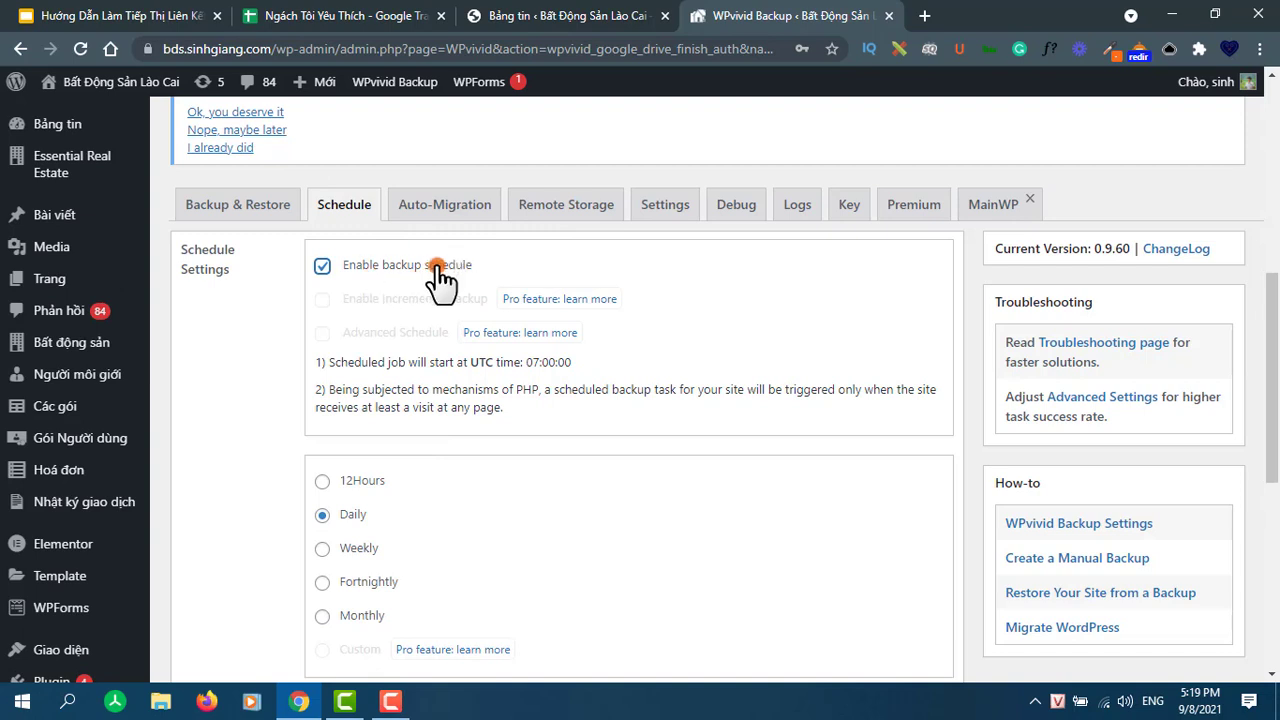
scroll(425, 440, down, 1)
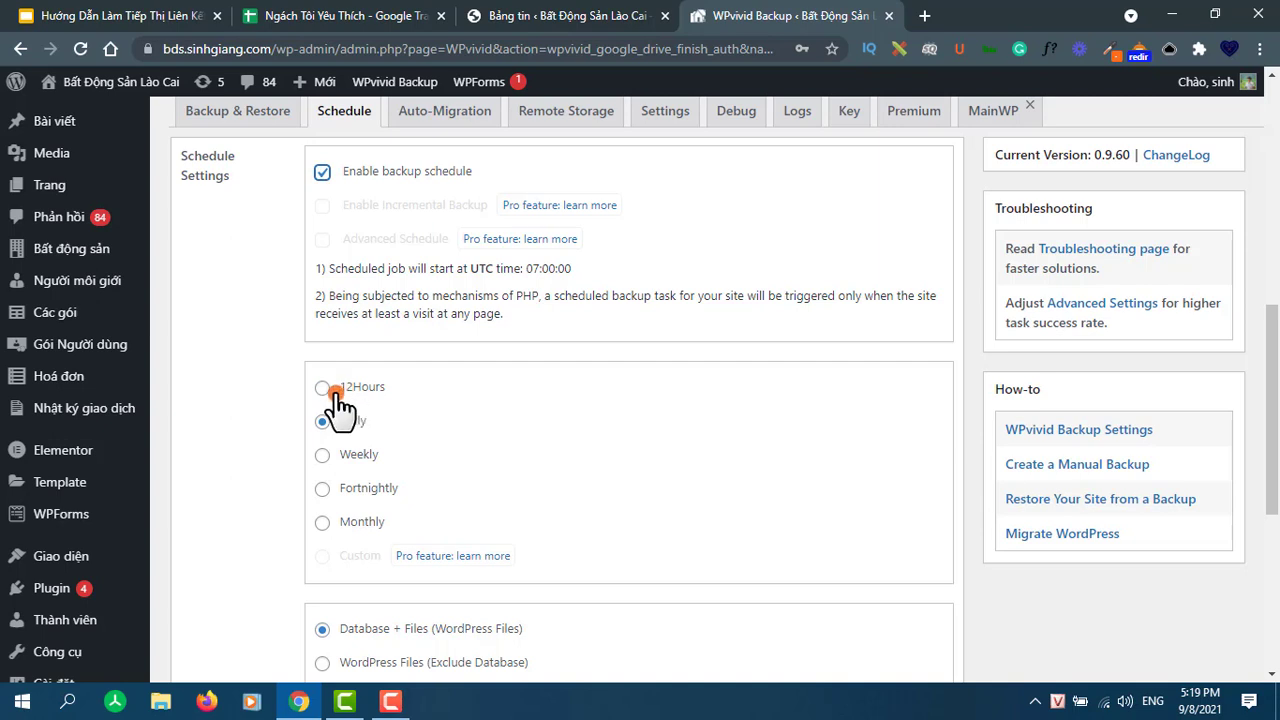
click(322, 388)
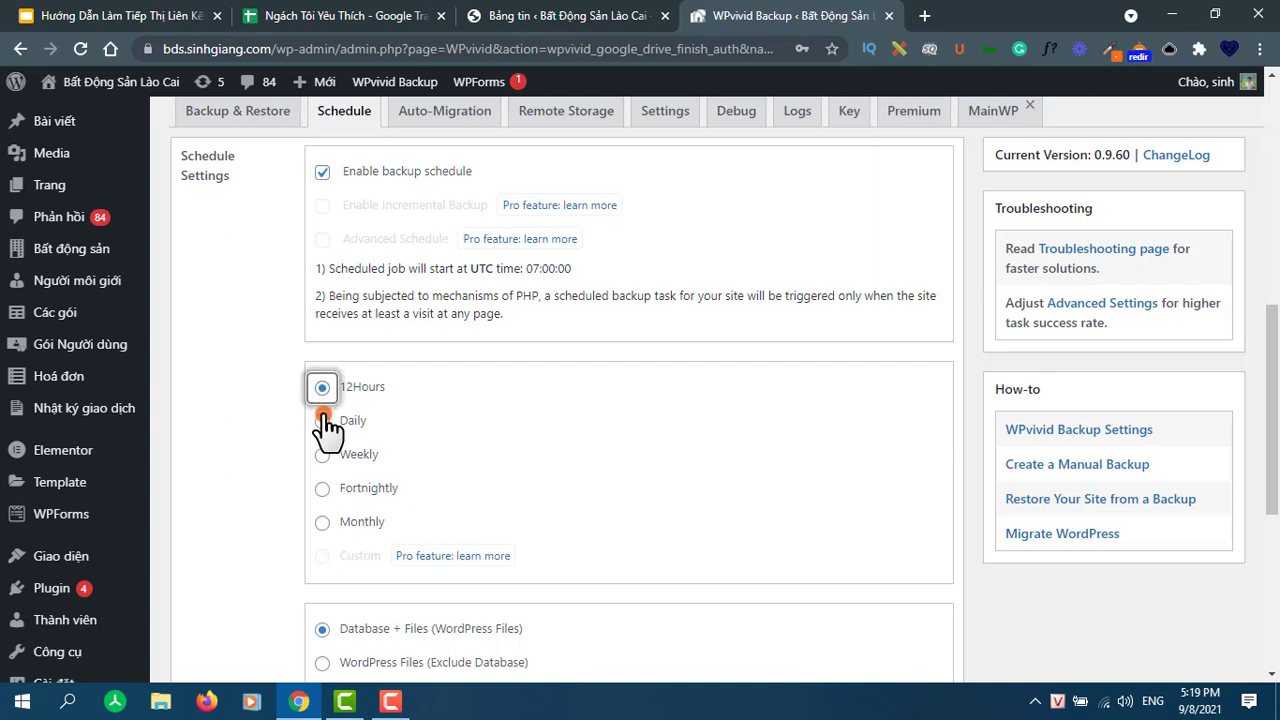
click(323, 422)
click(321, 455)
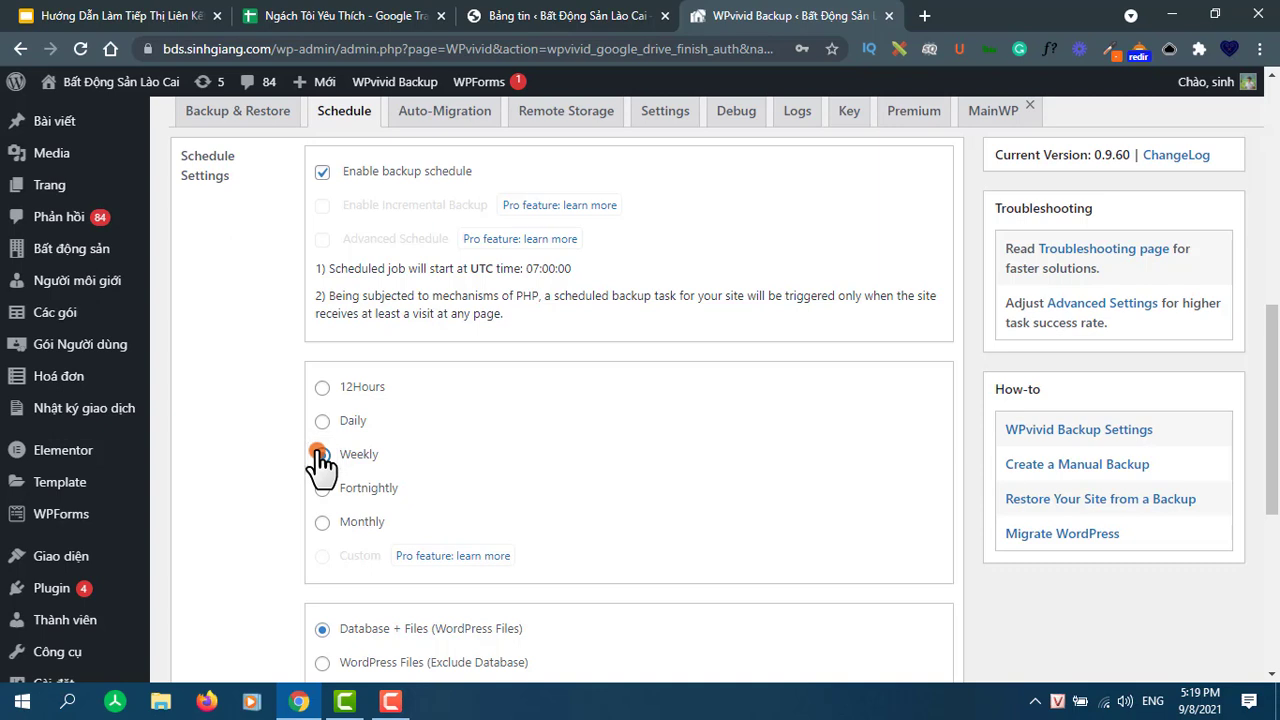
click(321, 489)
- Translate the page into Vietnamese, then revert it to the original English
right_click(411, 480)
click(523, 378)
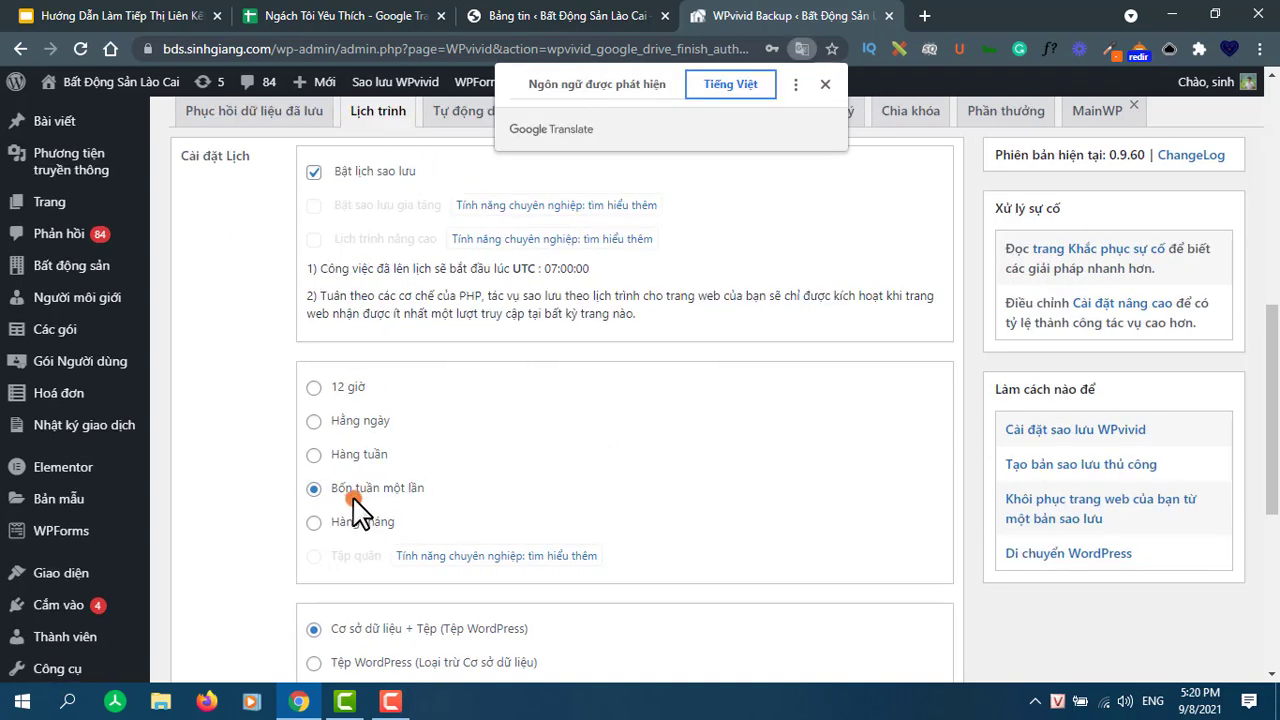
click(585, 92)
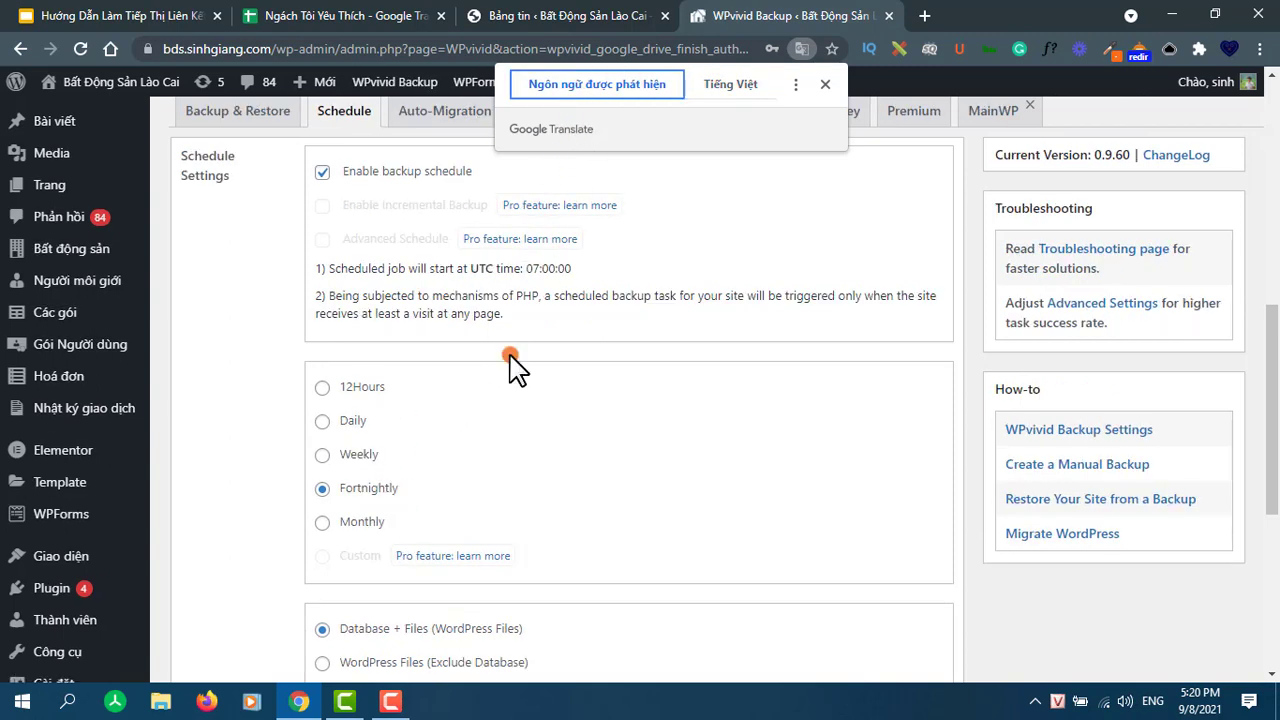
click(452, 508)
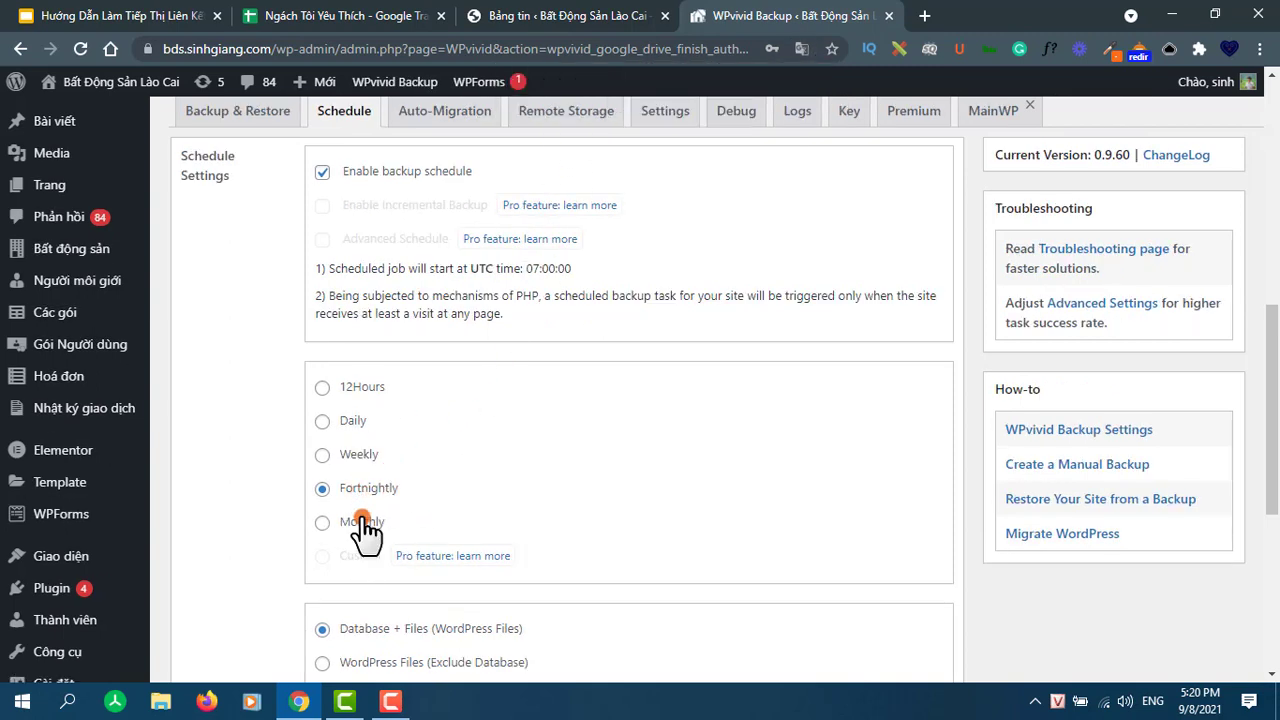
- Set the schedule frequency to Daily and send backups to remote storage
click(331, 523)
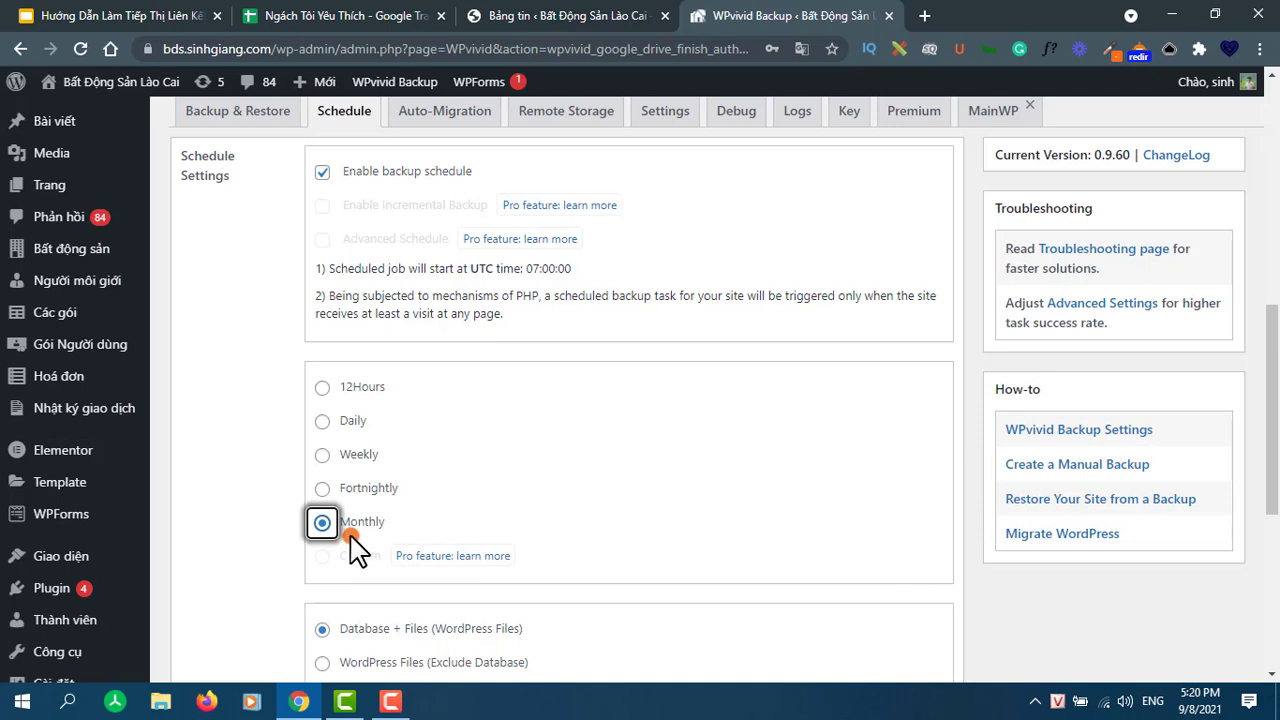
click(325, 421)
click(371, 443)
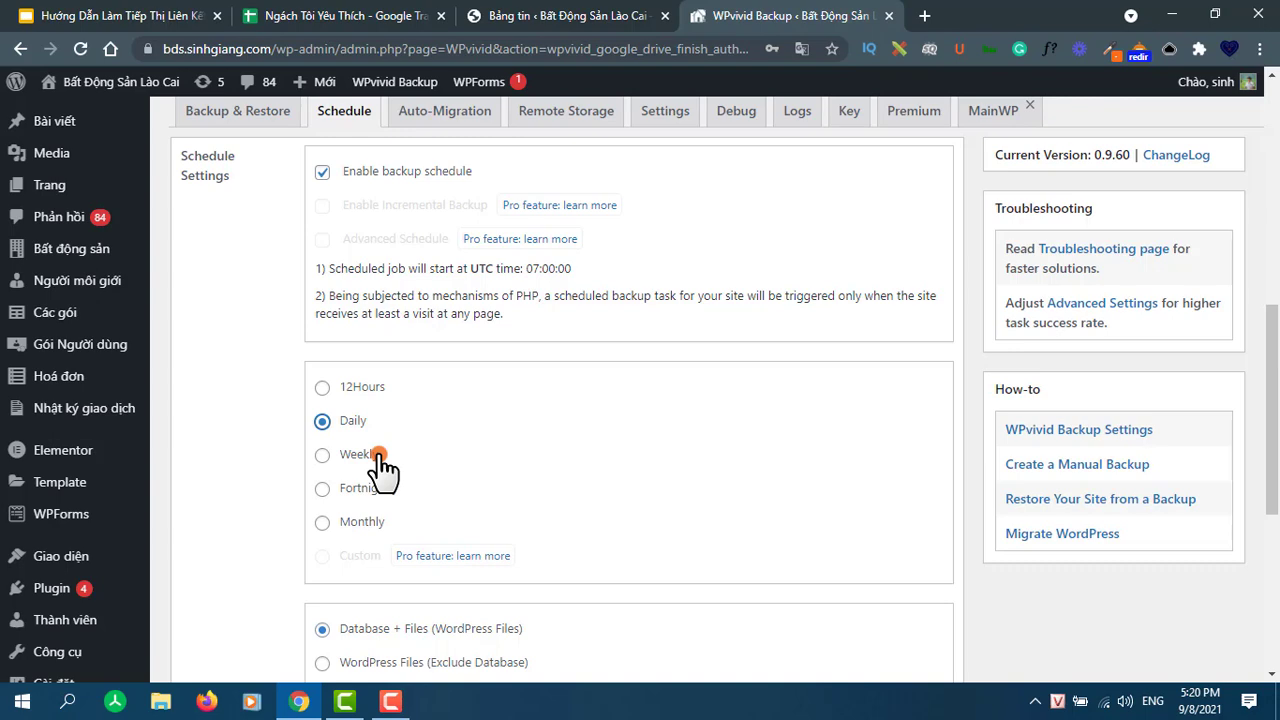
scroll(386, 449, down, 2)
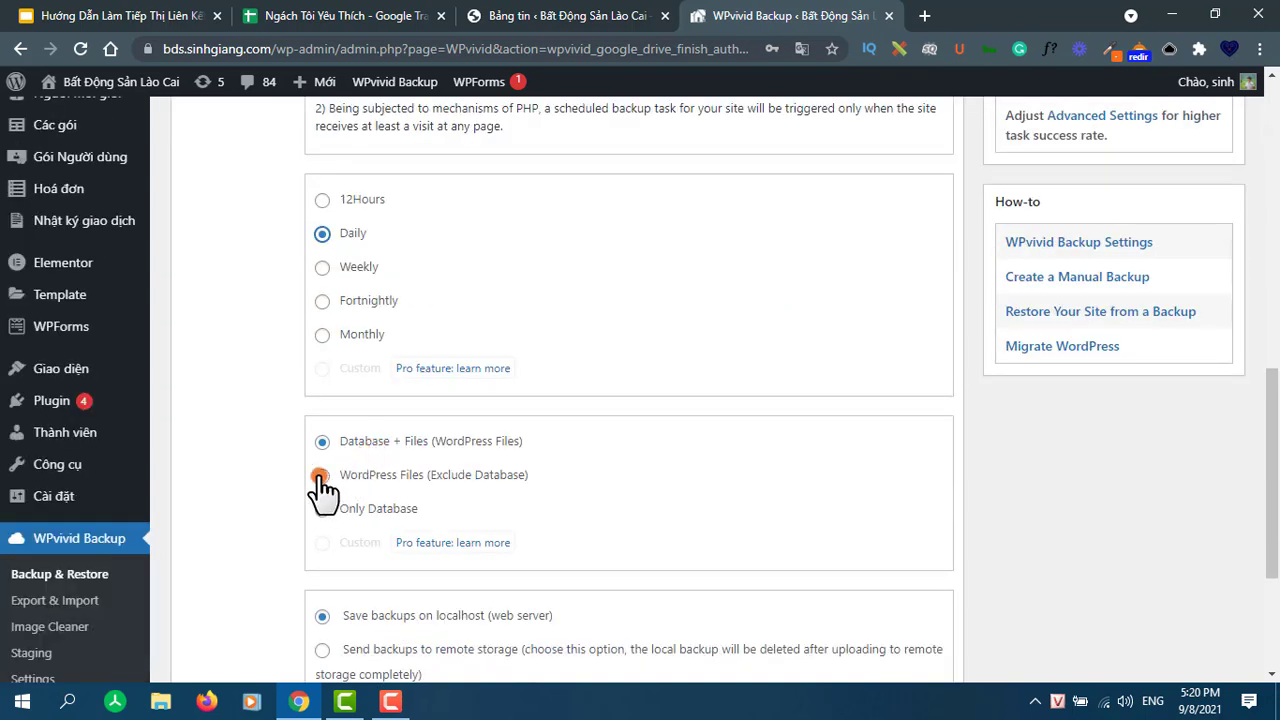
scroll(477, 466, down, 3)
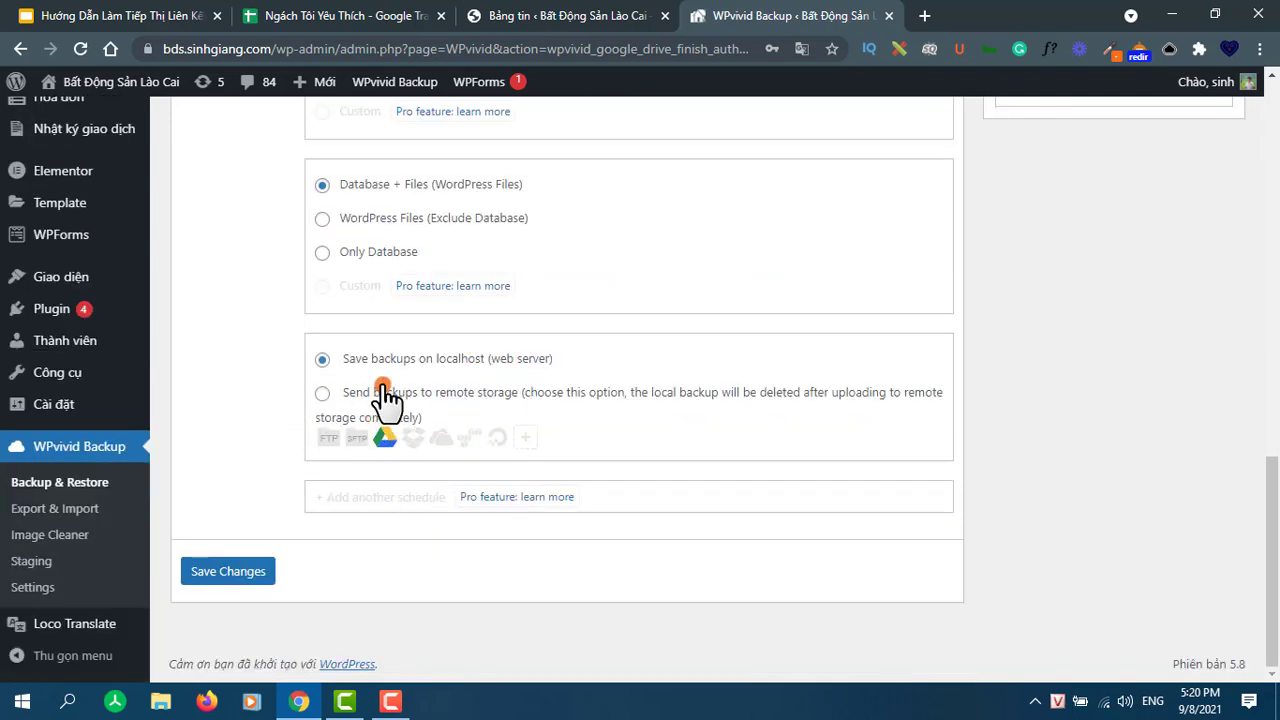
click(319, 396)
- Save the schedule and confirm the next backup is Thursday, September-09-2021 00:00
click(243, 571)
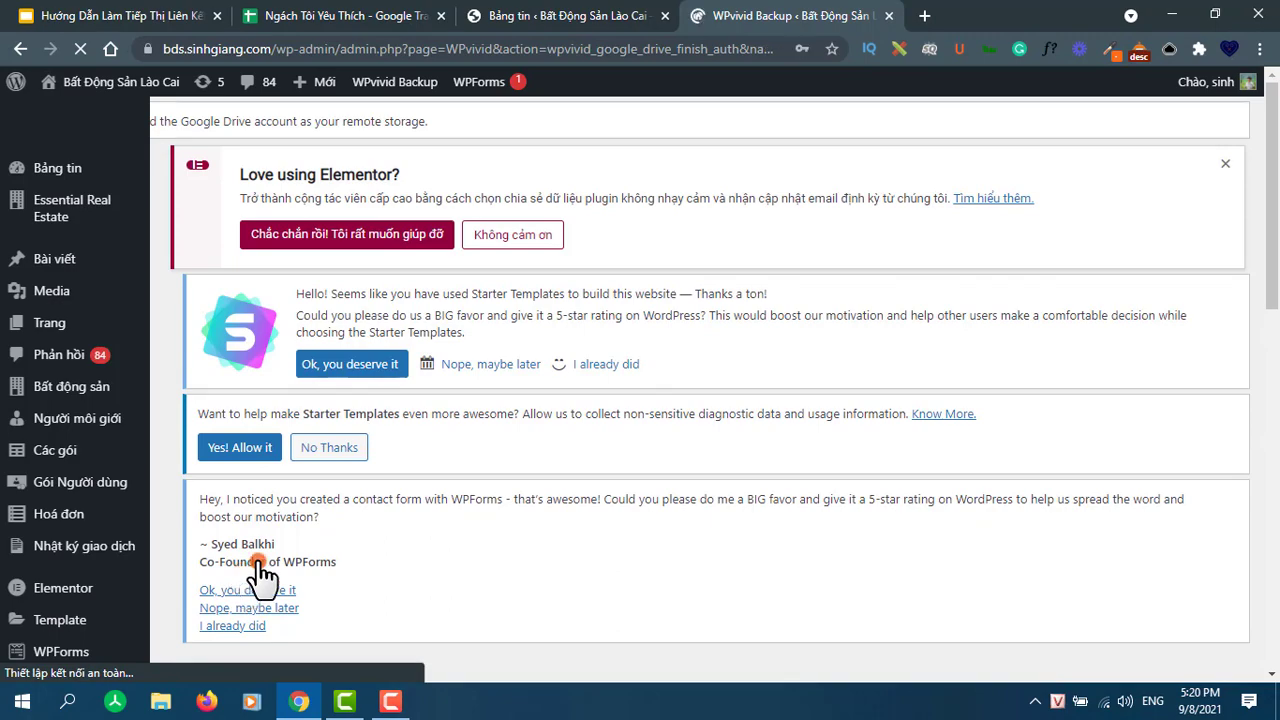
scroll(245, 580, down, 7)
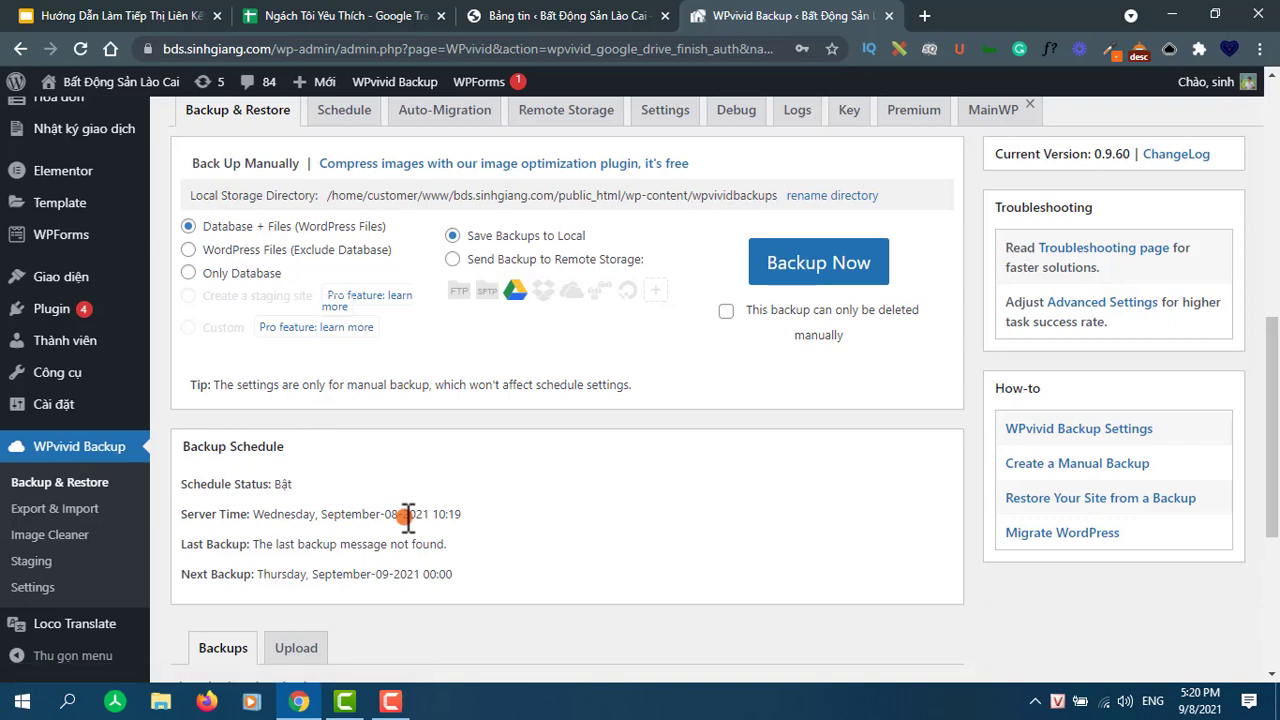
scroll(407, 516, down, 1)
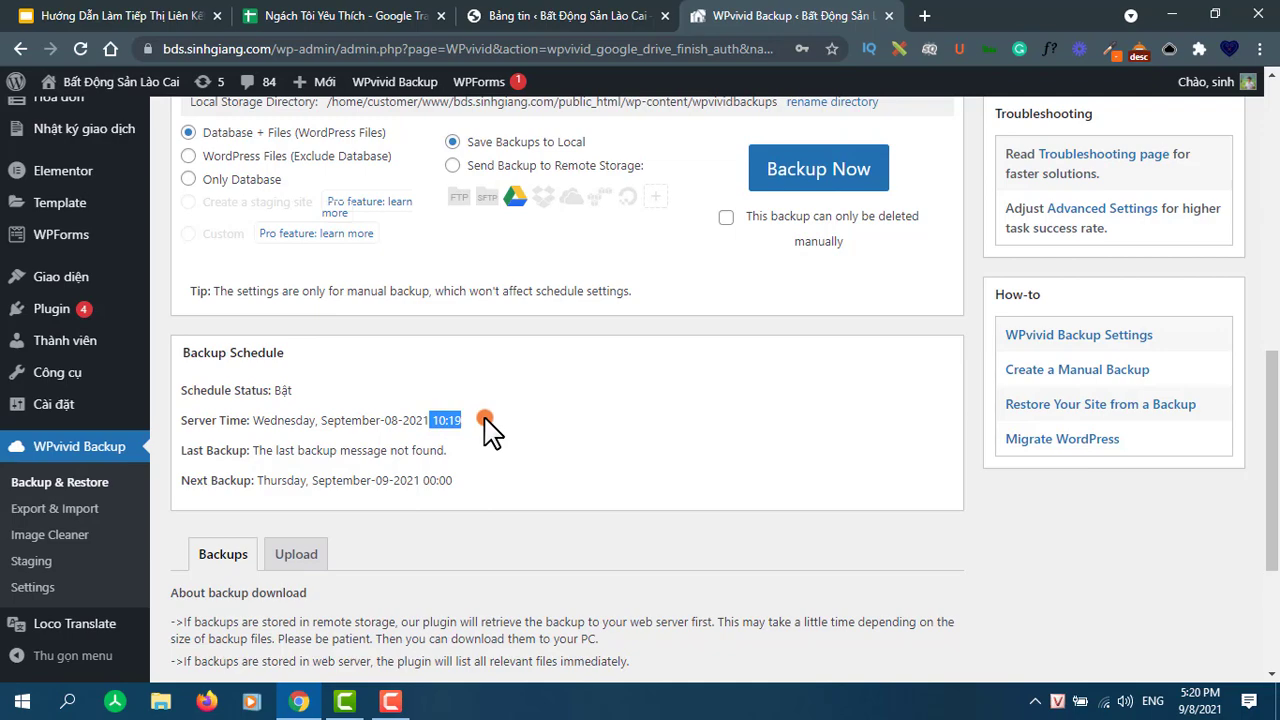
click(376, 464)
scroll(378, 470, down, 3)
scroll(395, 460, up, 5)
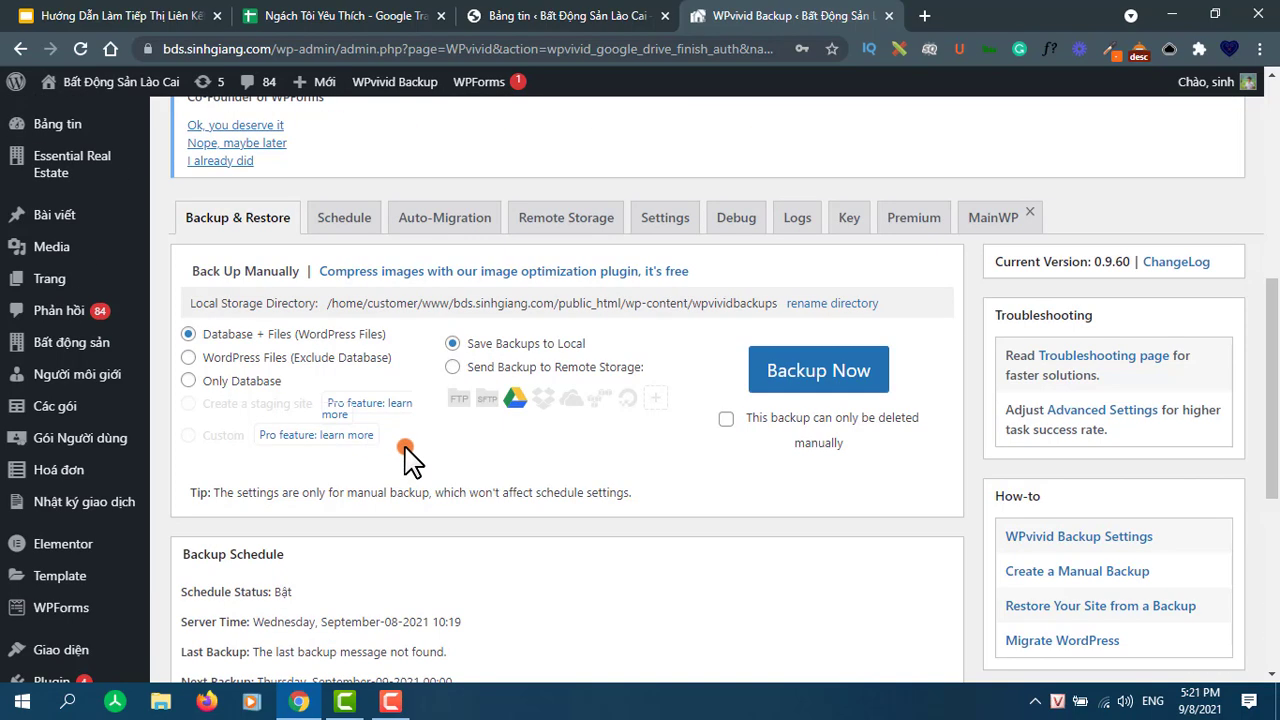
scroll(409, 458, up, 2)
scroll(409, 458, down, 1)
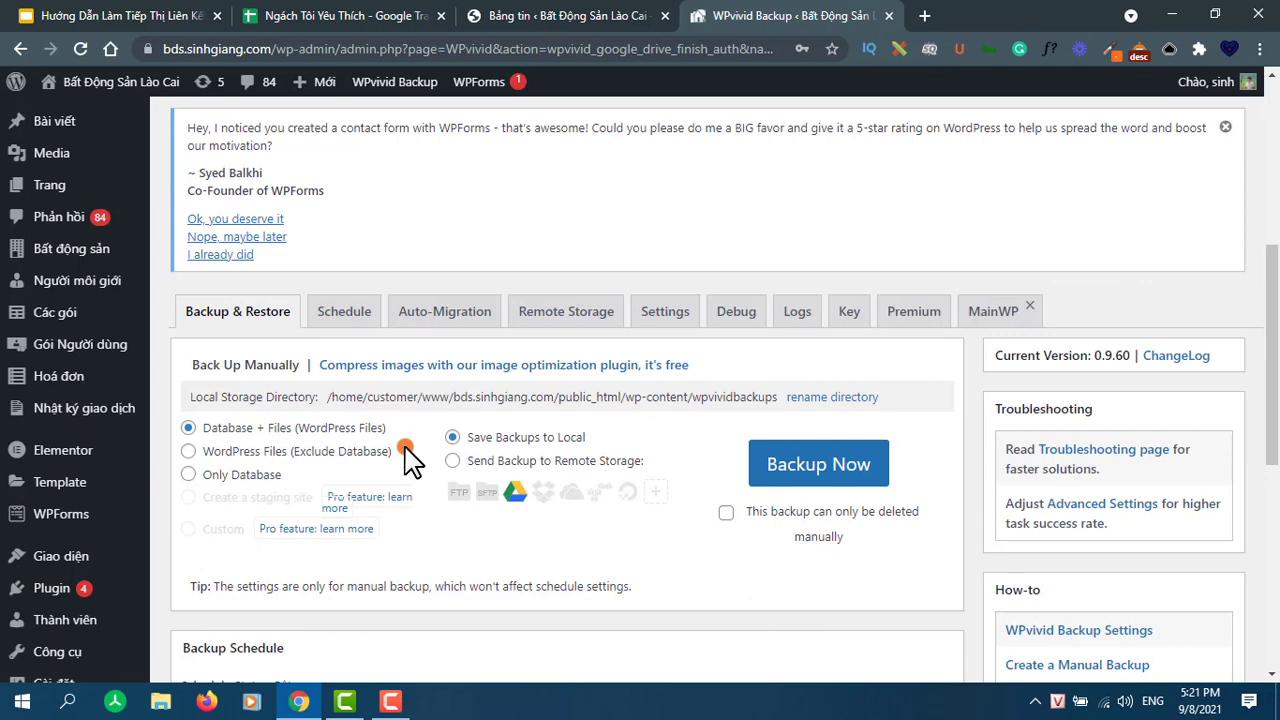